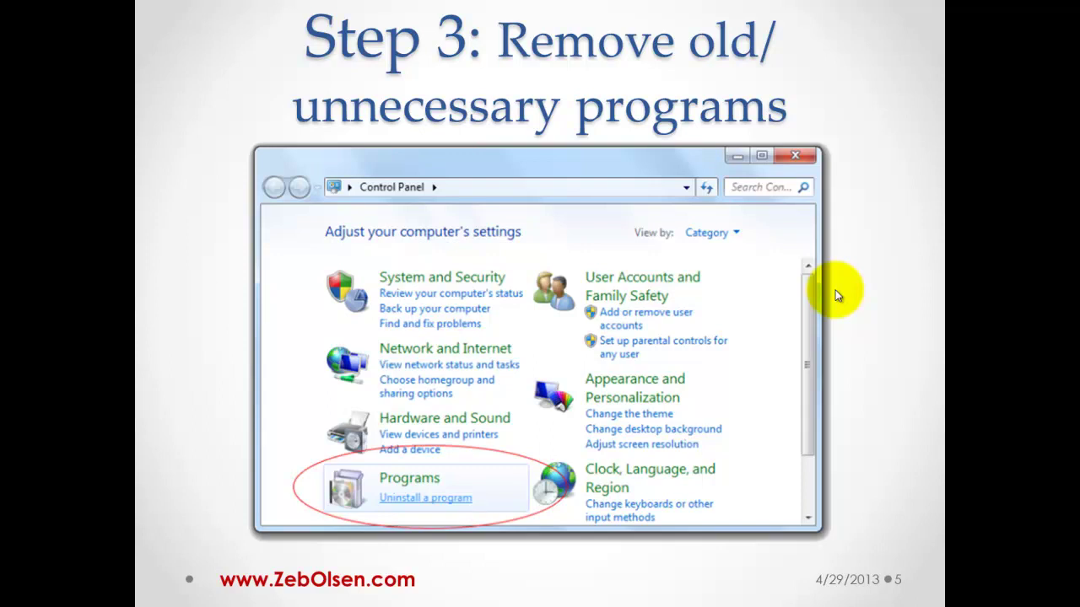
click(838, 296)
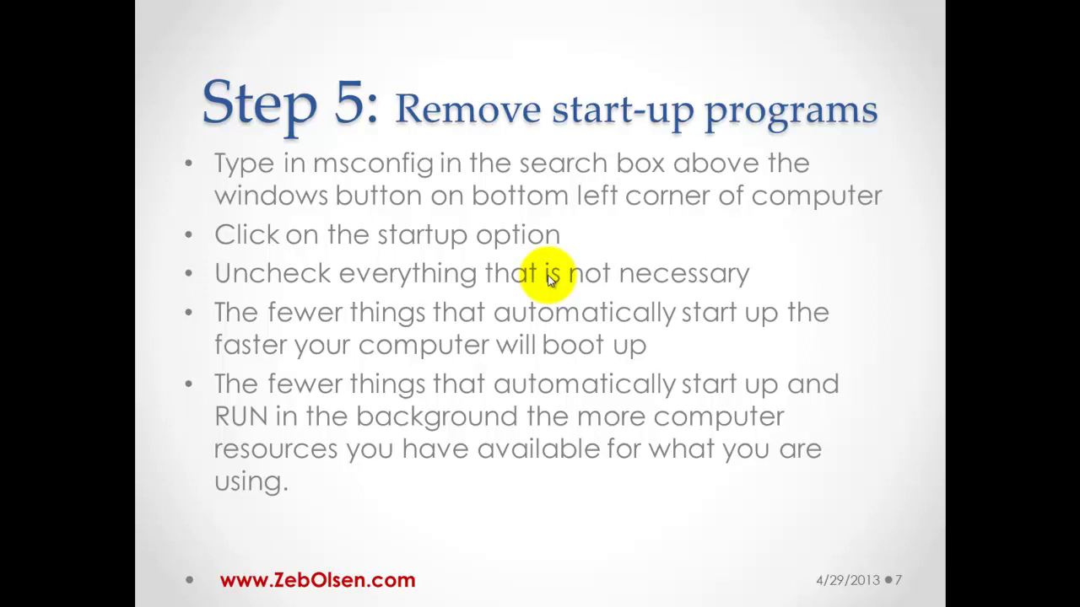
key(Escape)
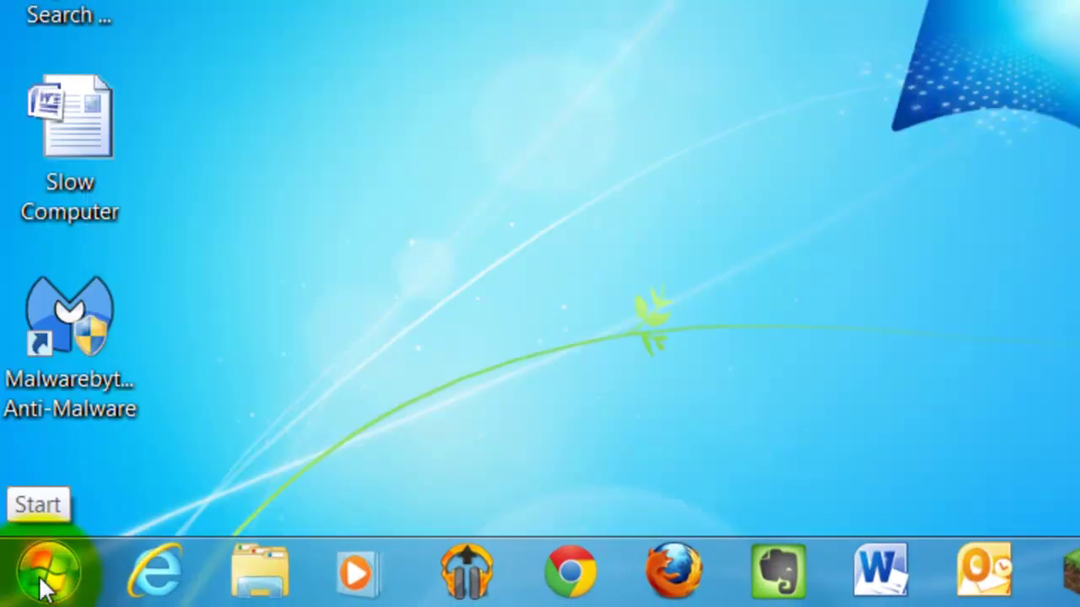
- Launch the System Configuration utility by searching for and running msconfig
click(44, 588)
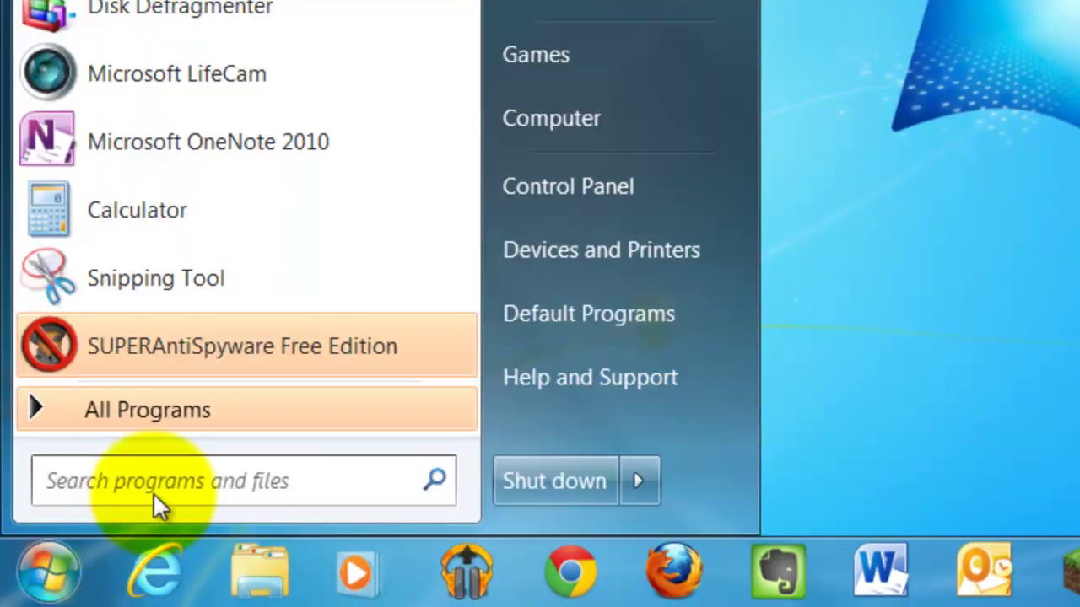
text(msconfig)
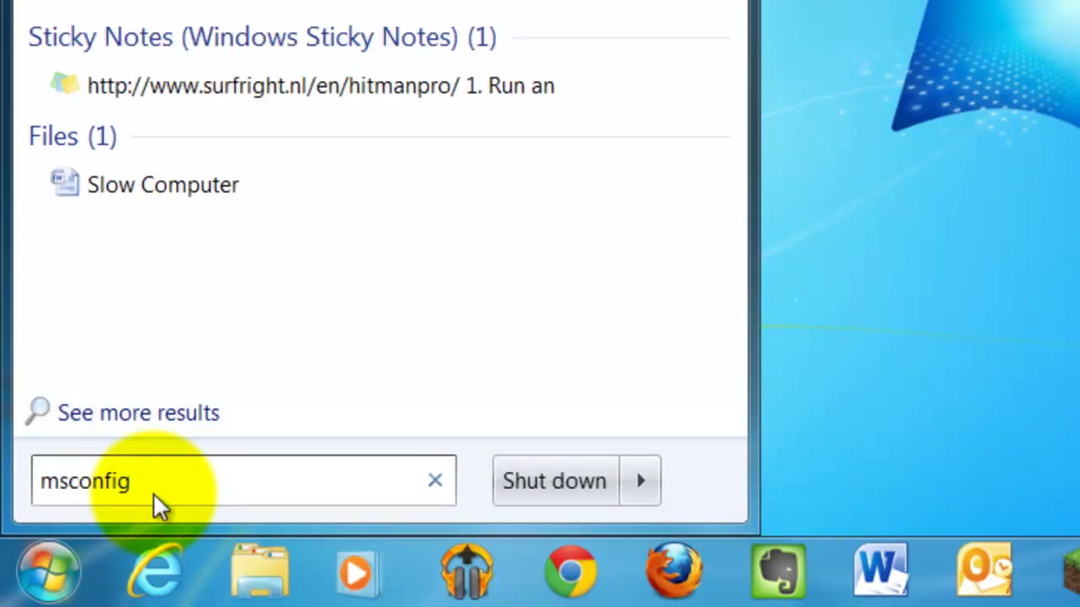
key(Return)
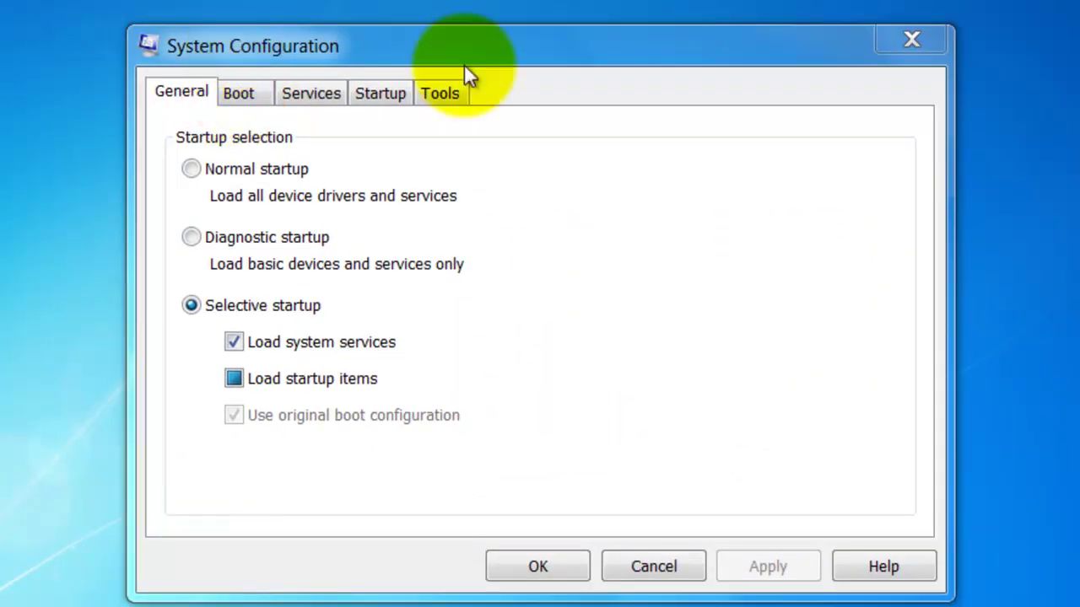
- Show the list of startup programs and widen its Startup Item and Manufacturer columns so the full names are readable
click(382, 92)
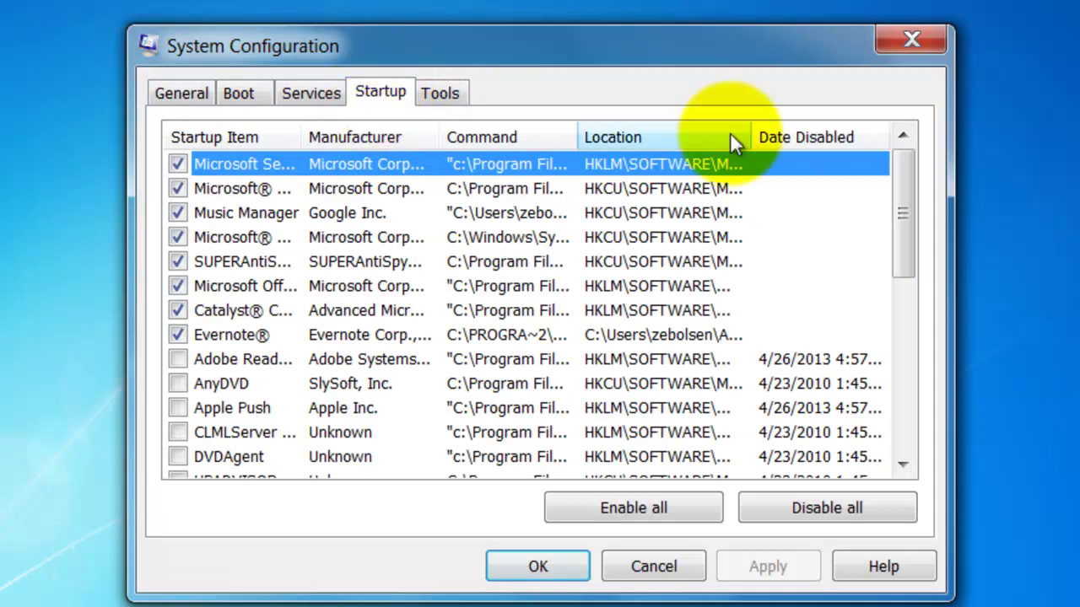
drag(301, 136, 519, 138)
drag(663, 130, 746, 132)
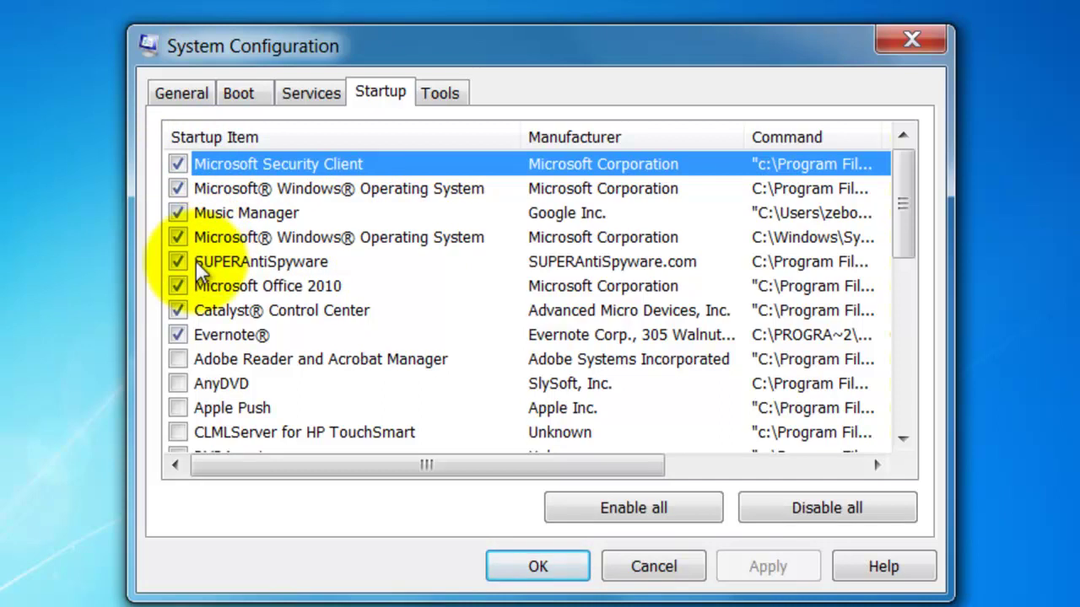
- Review the whole list of startup items, checking which programs are enabled and which are disabled
scroll(270, 263, down, 1)
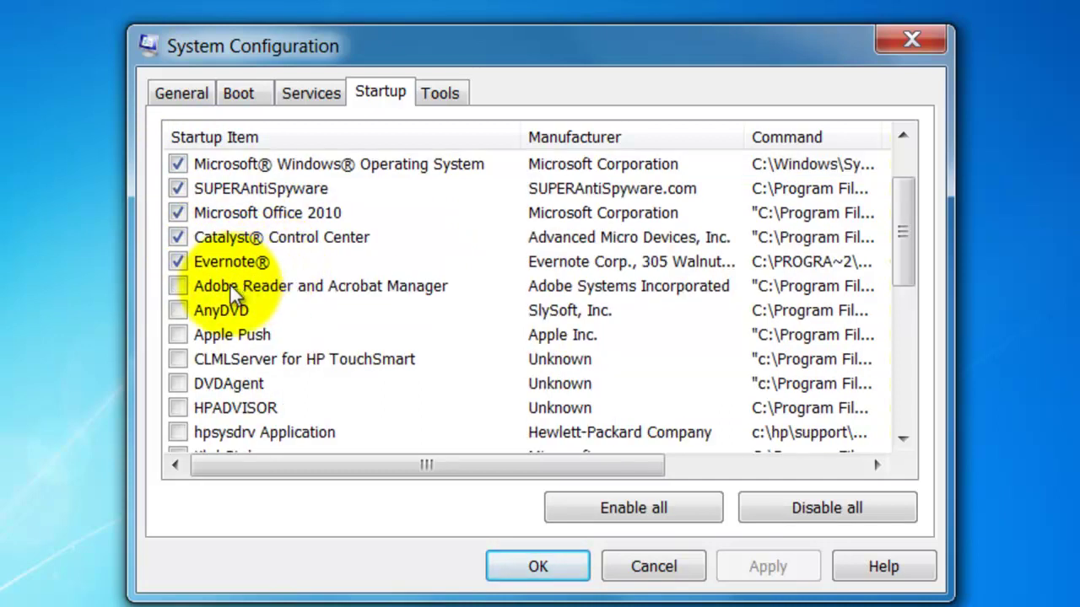
scroll(304, 287, down, 1)
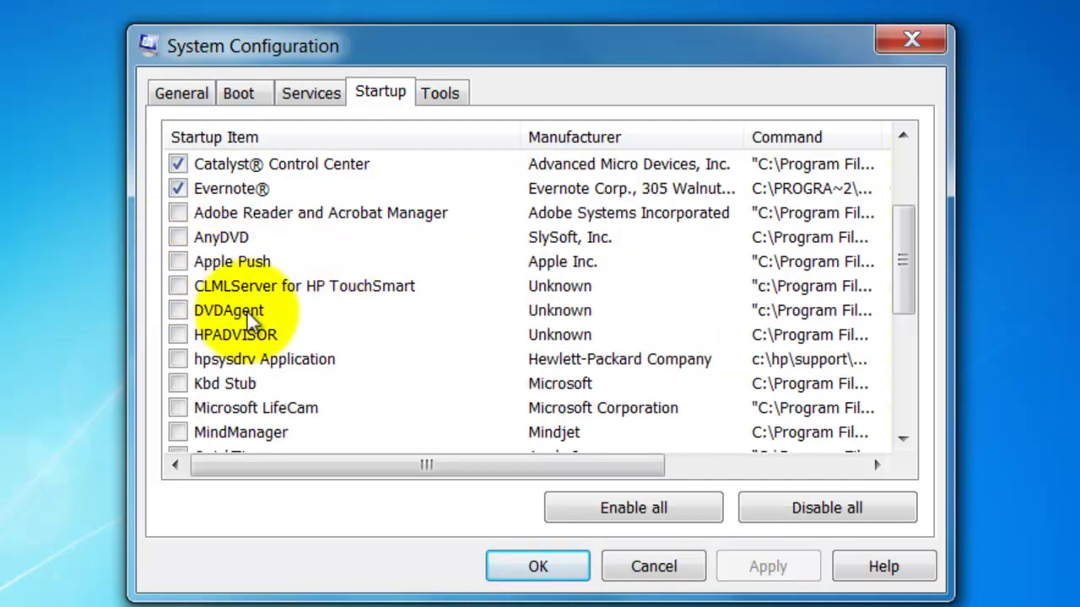
scroll(250, 347, down, 1)
scroll(278, 266, down, 3)
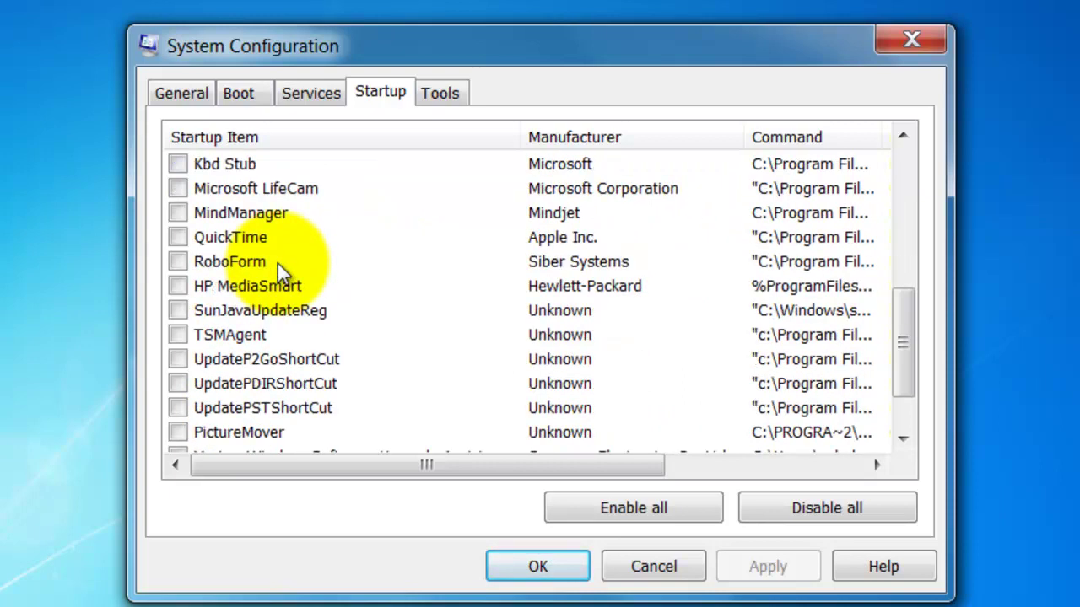
scroll(272, 387, up, 6)
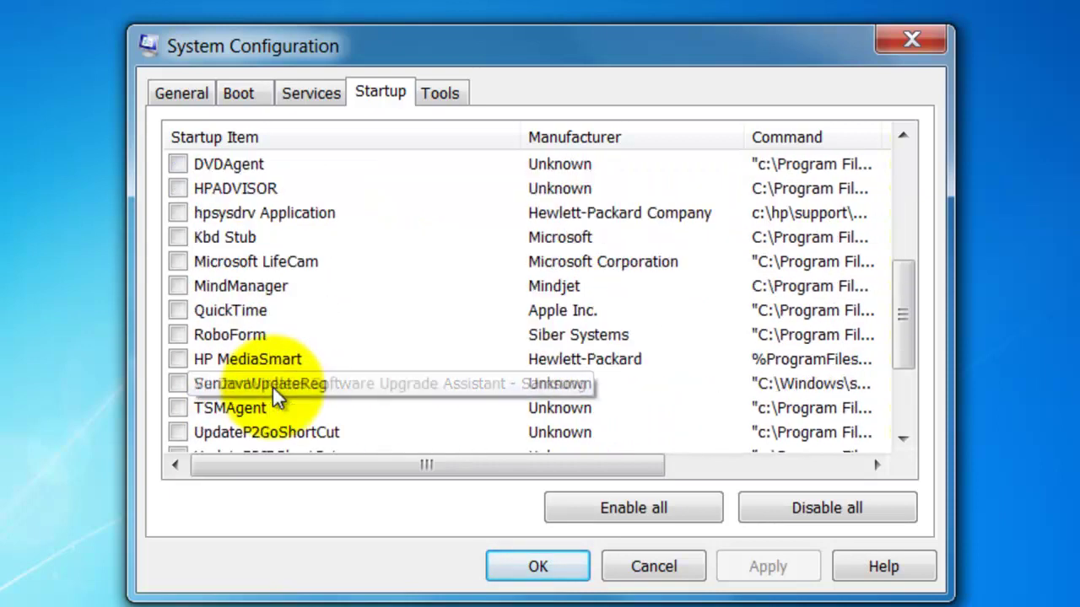
scroll(272, 387, down, 6)
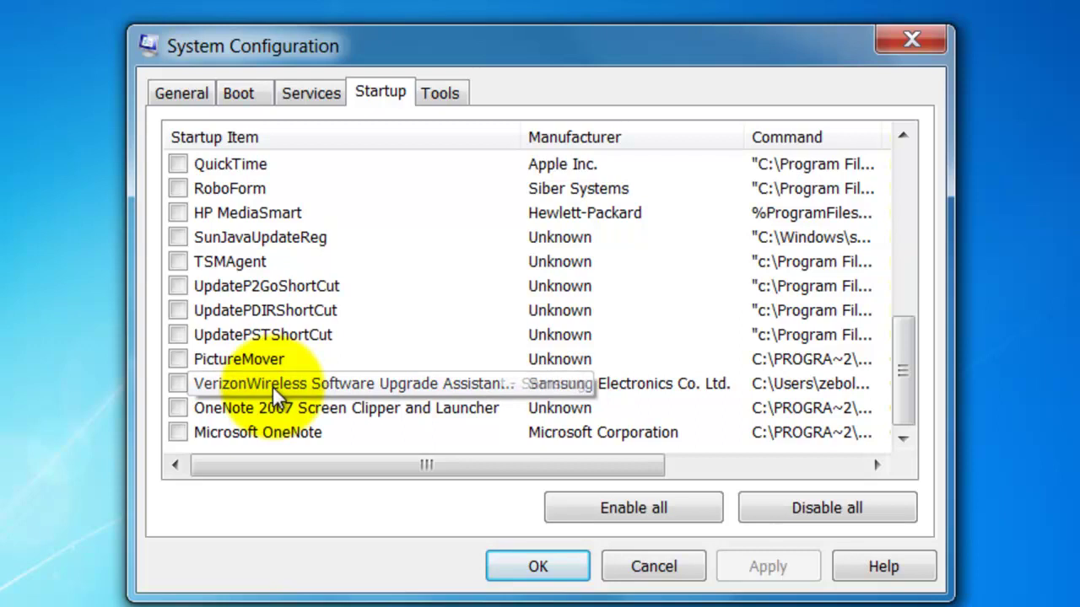
scroll(272, 387, up, 6)
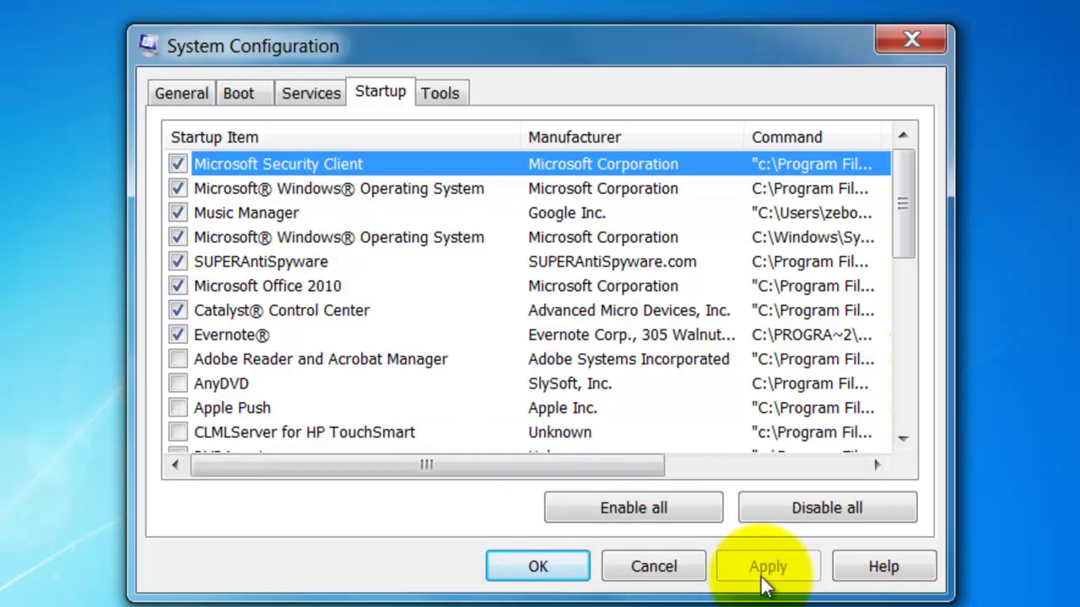
- In the advanced boot options, set the number of processors to 4, enable maximum memory at 8192, and accept the settings
click(236, 89)
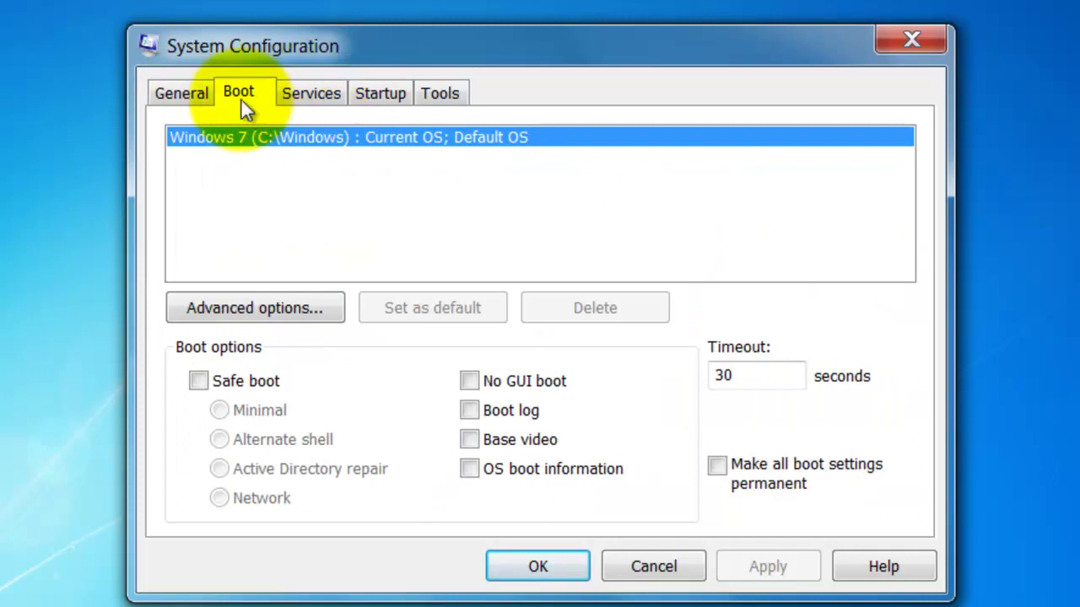
click(263, 308)
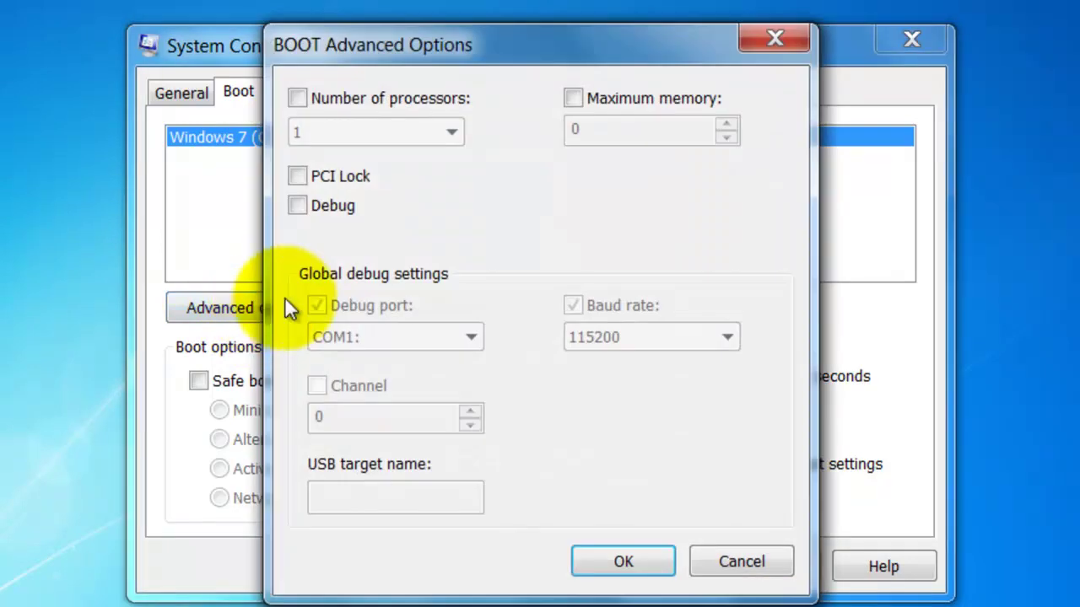
click(299, 100)
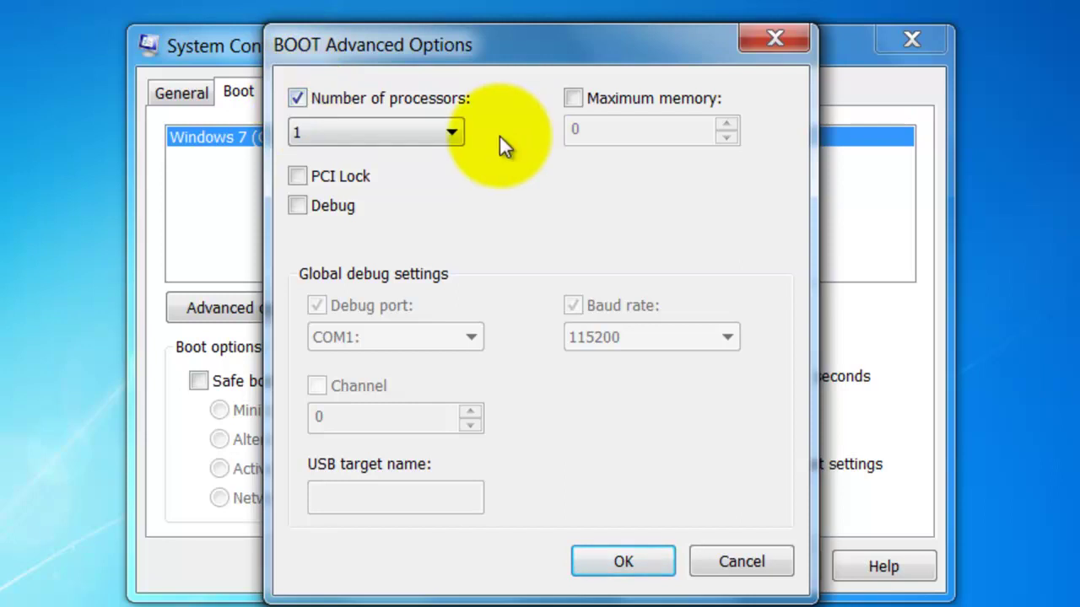
click(453, 133)
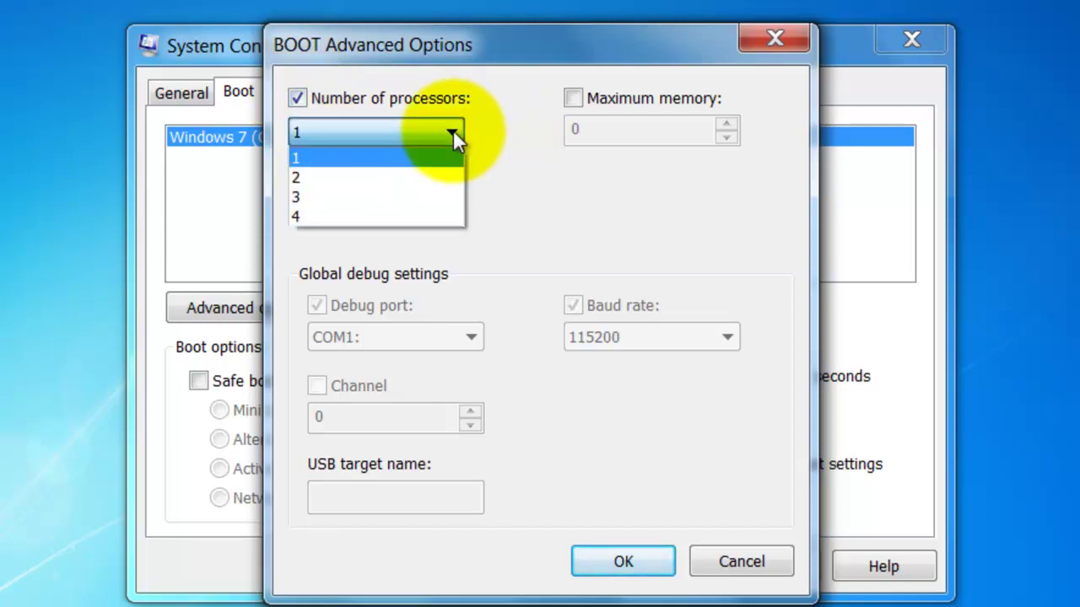
click(326, 213)
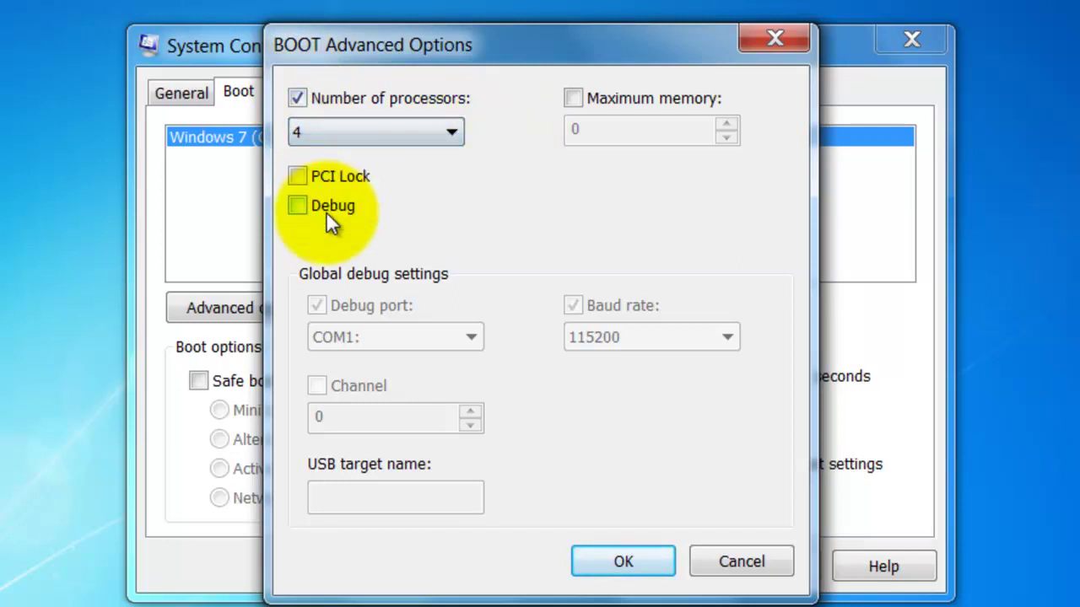
click(582, 98)
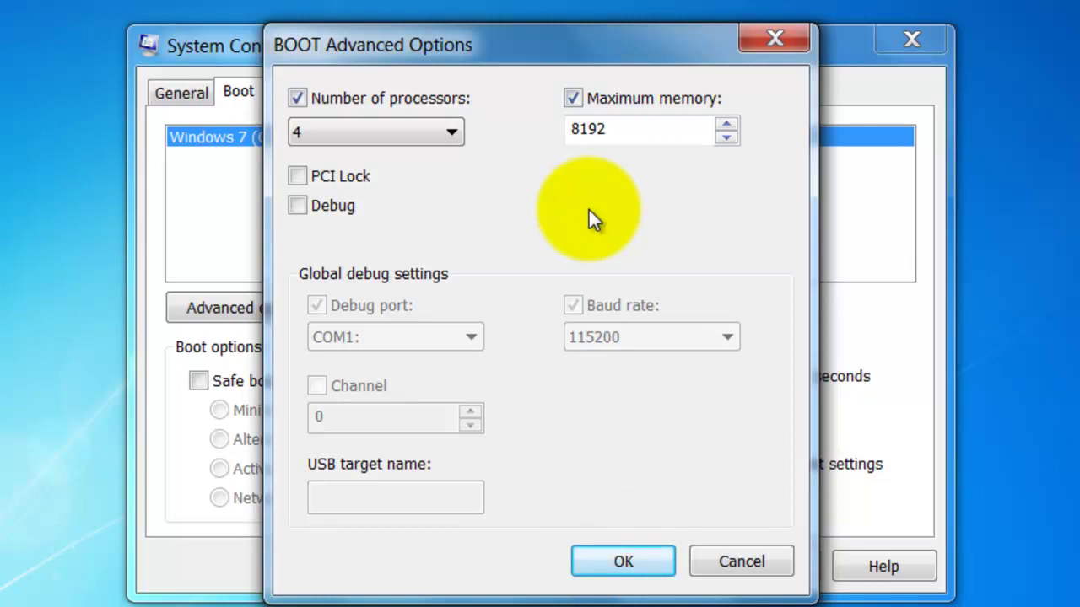
click(604, 561)
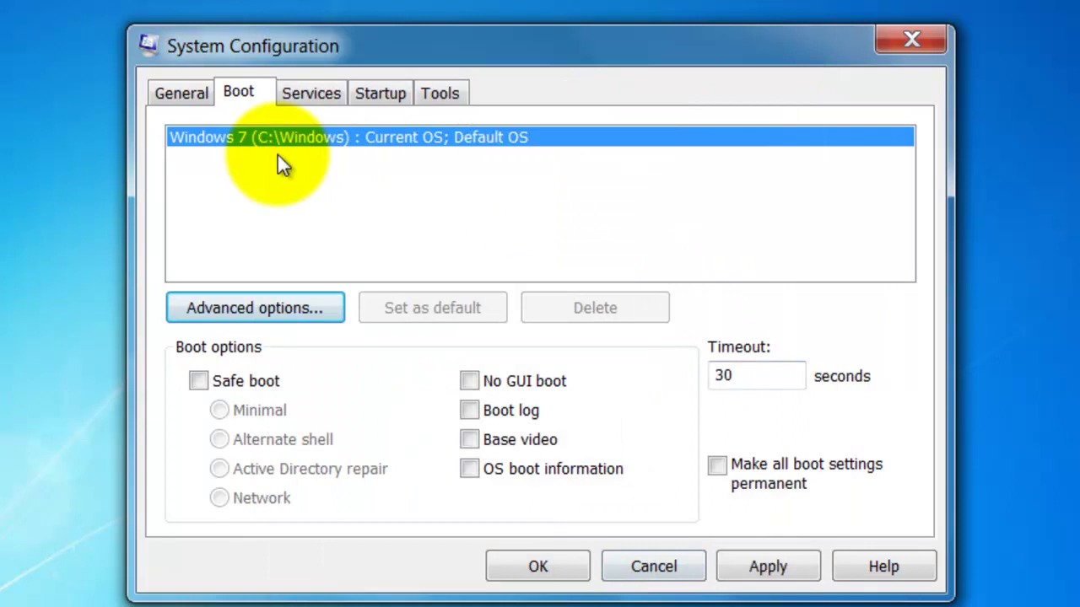
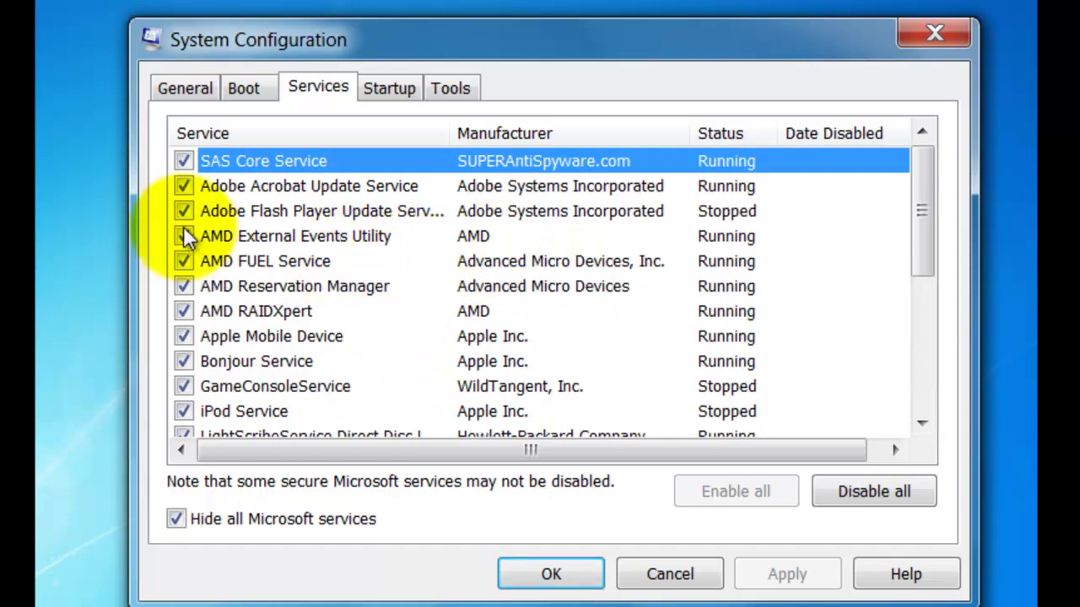
- Disable the Adobe Acrobat Update, Adobe Flash Player Update, Apple Mobile Device, Bonjour, GameConsoleService and iPod services
click(183, 186)
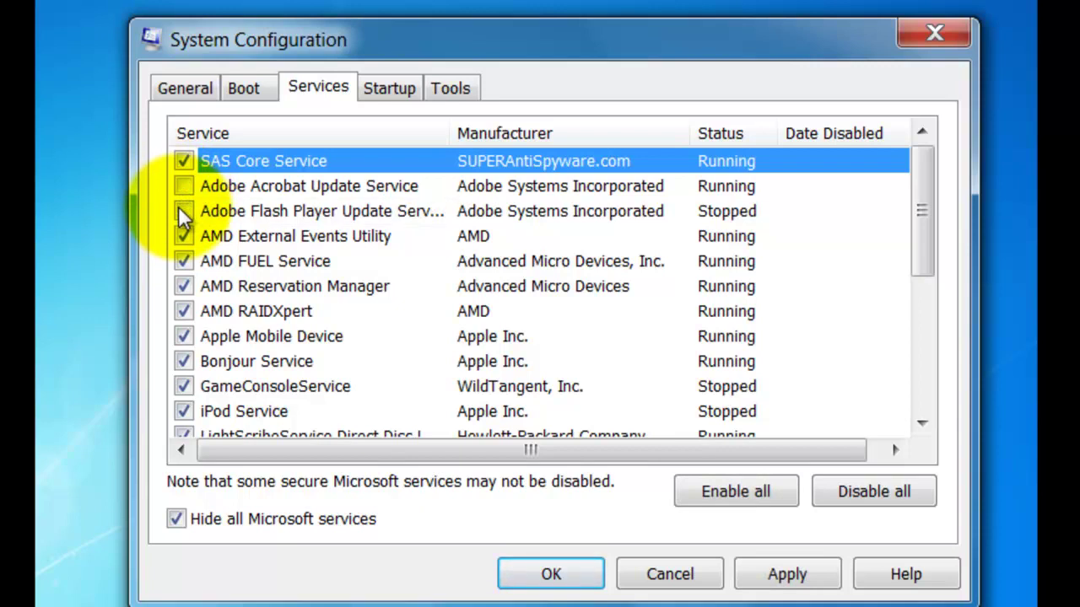
click(180, 208)
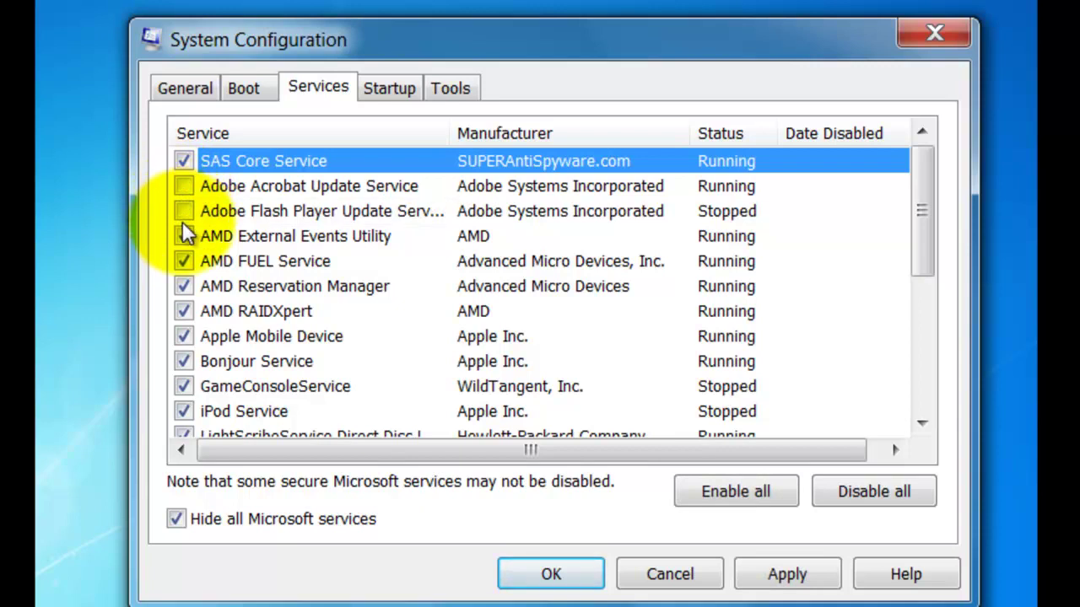
click(183, 362)
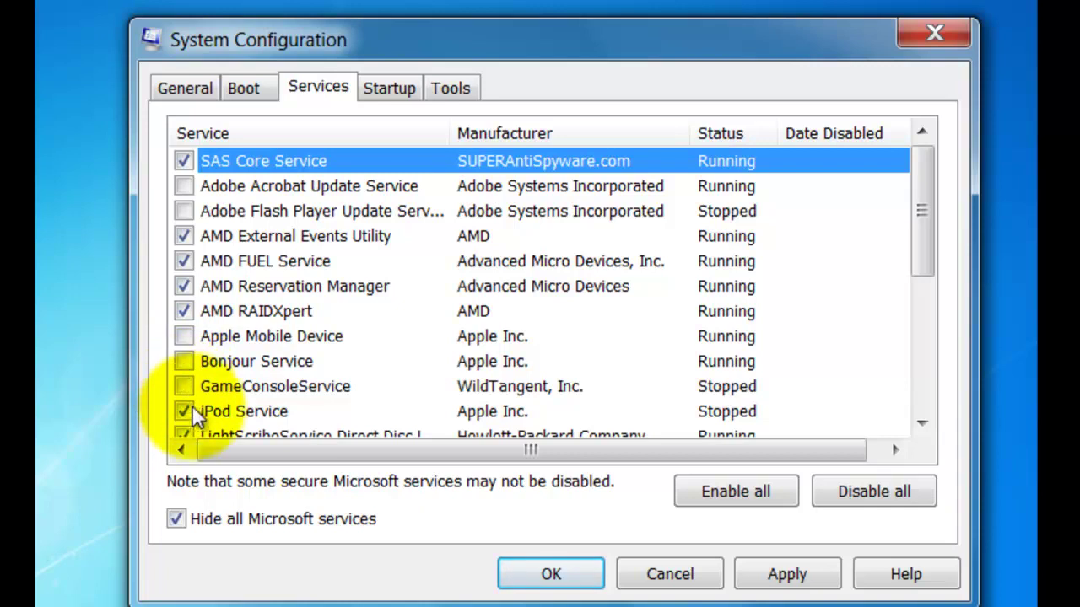
click(183, 412)
- Disable the LightScribe, MBAMScheduler, MBAMService, Mozilla Maintenance, Livescribe Pulse Smartpen, RealNetworks Downloader and RoxMediaDBGame1X services
scroll(239, 359, down, 2)
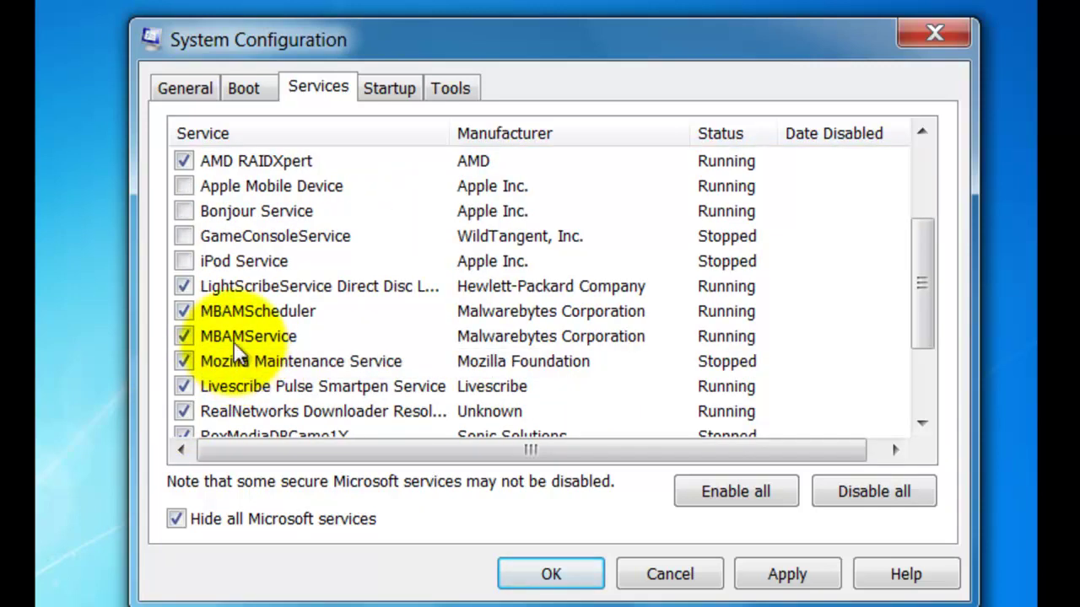
click(183, 286)
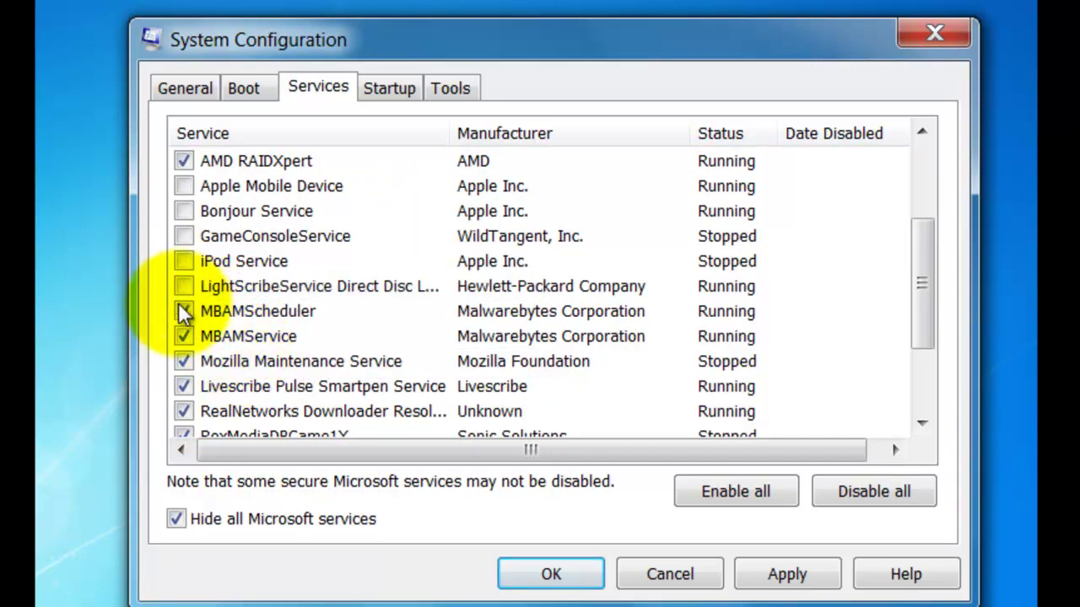
click(183, 312)
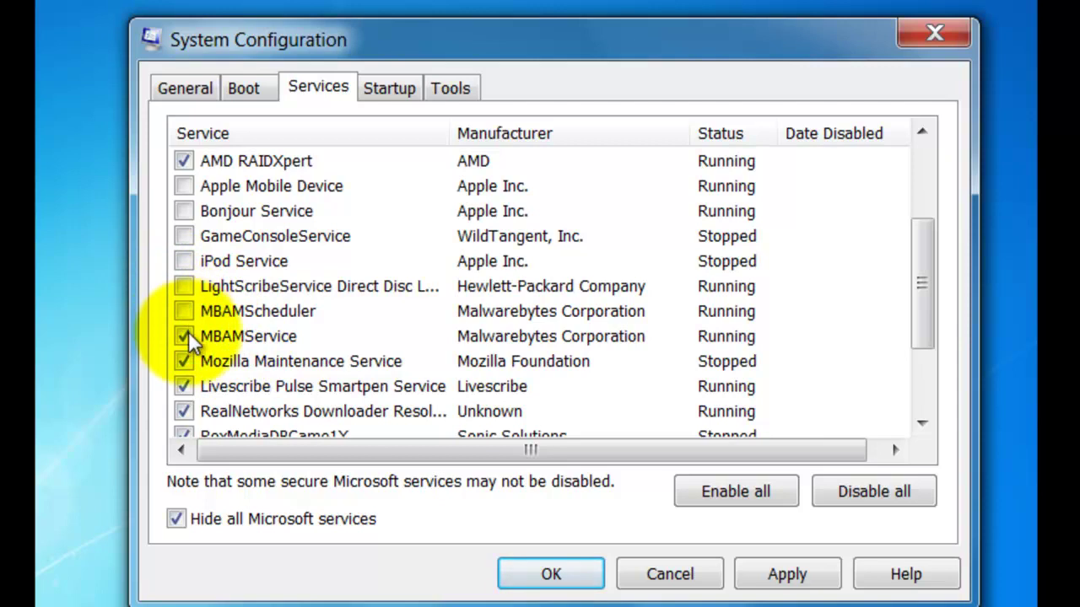
scroll(226, 287, down, 1)
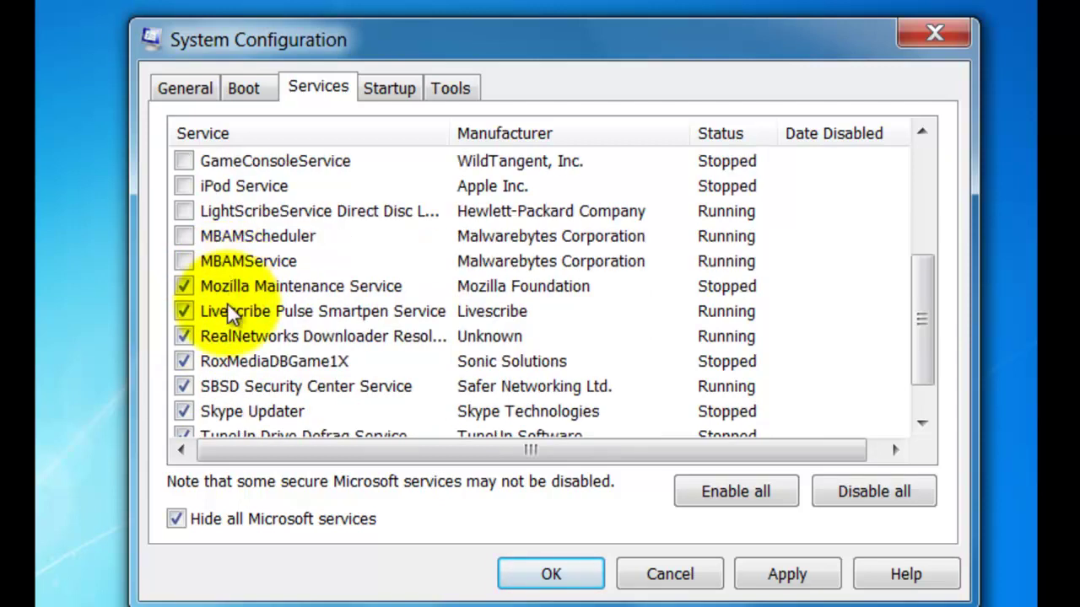
click(183, 286)
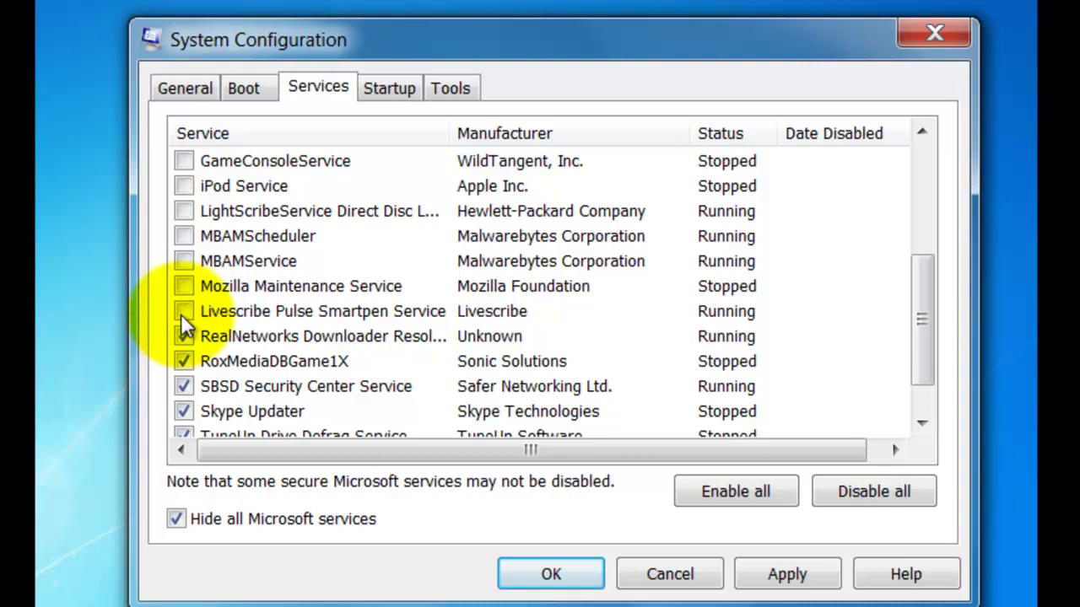
click(183, 336)
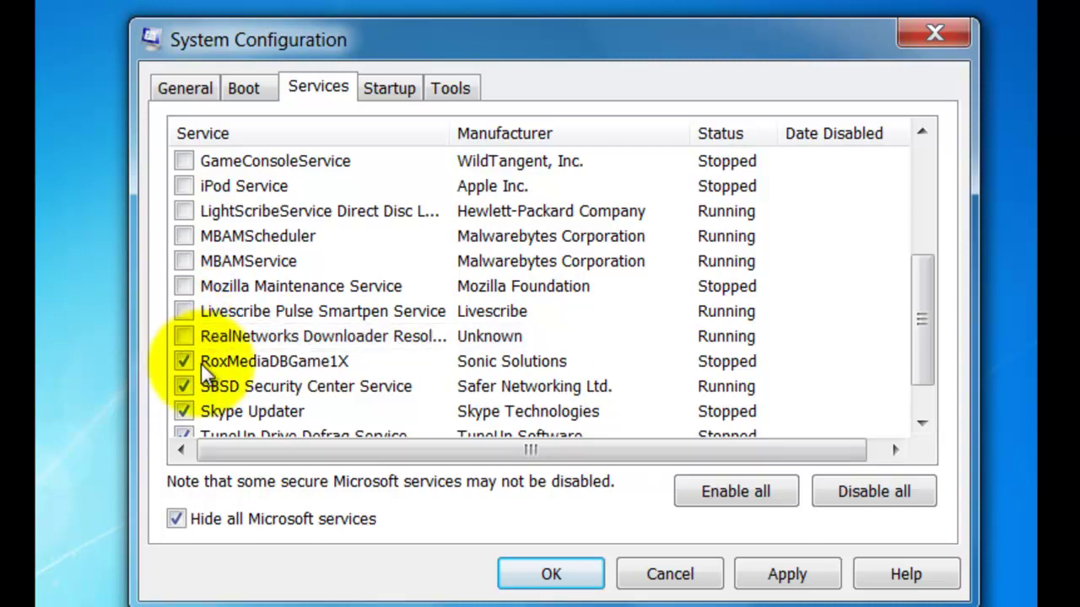
click(185, 363)
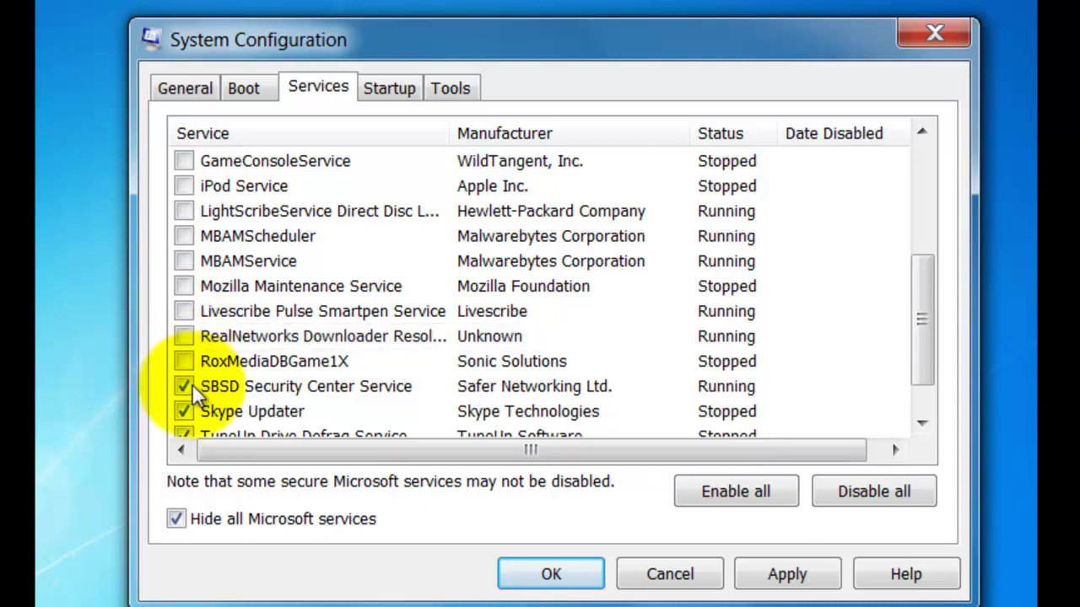
- Disable the SBSD Security Center, Skype Updater, TuneUp Drive Defrag and TuneUp Utilities services
scroll(180, 336, down, 1)
click(182, 336)
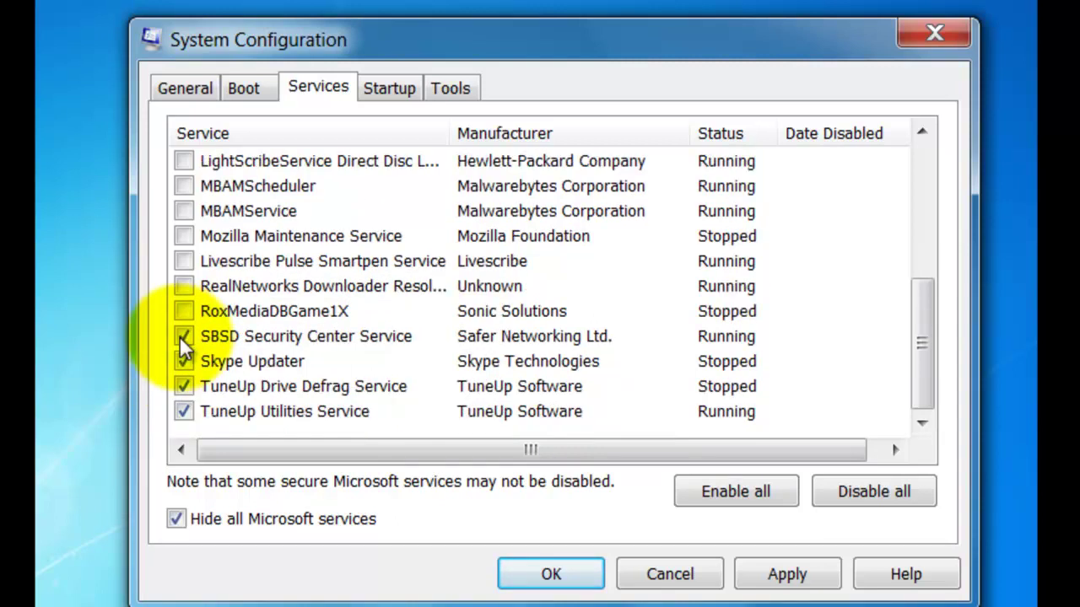
click(181, 361)
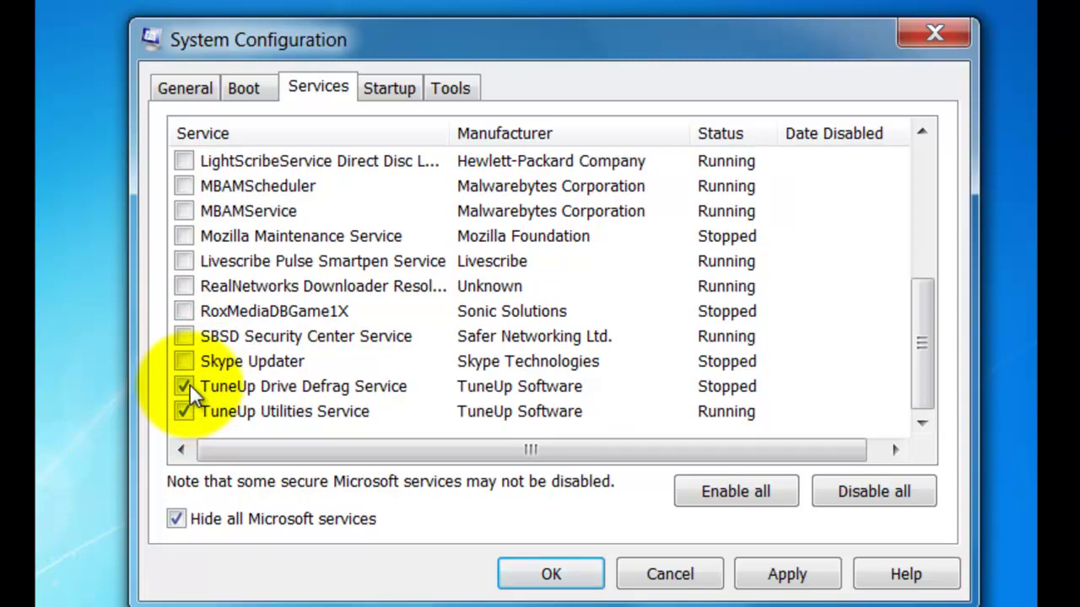
click(183, 411)
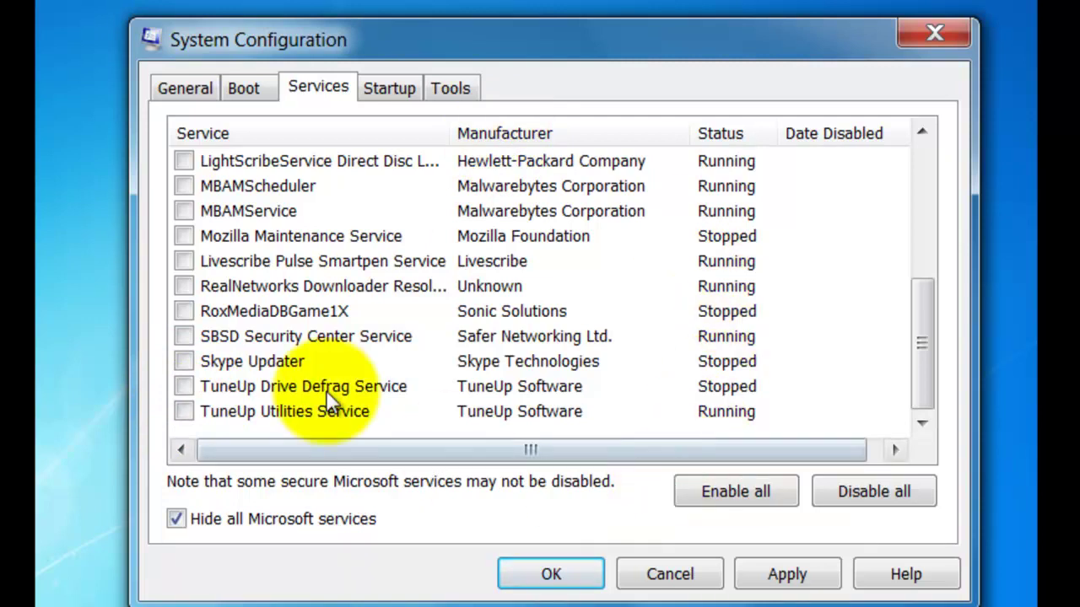
drag(922, 325, 924, 169)
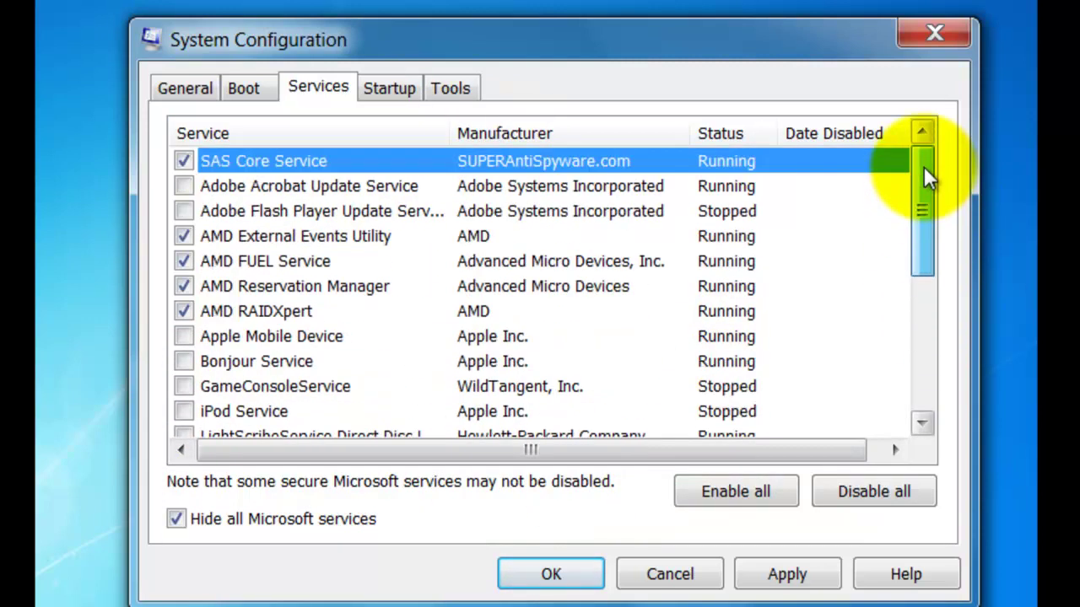
- Review the remaining unchecked services, apply the service changes and close System Configuration
drag(923, 178, 923, 374)
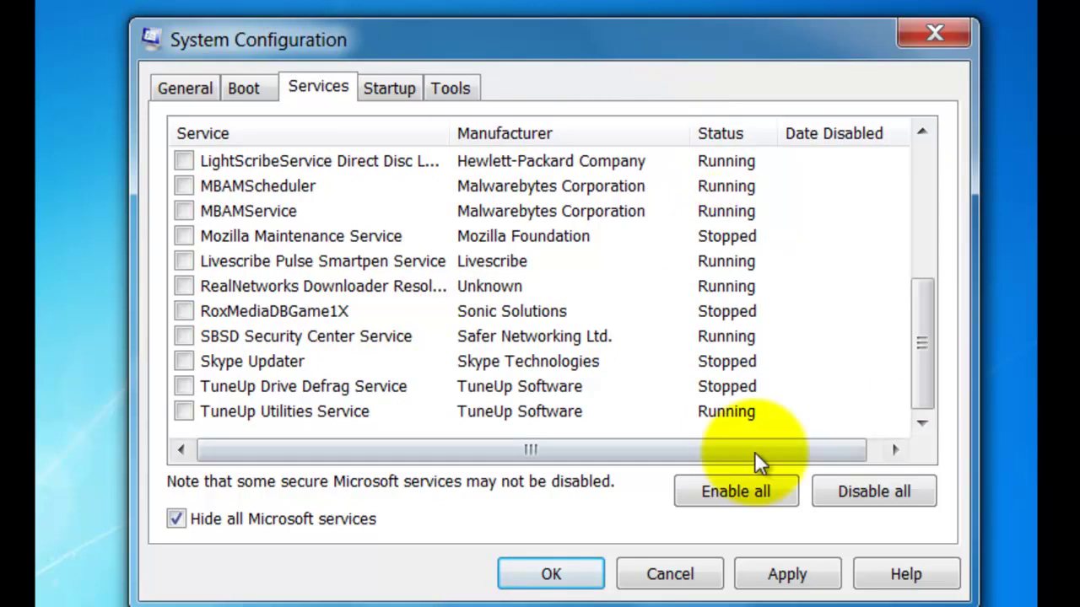
click(772, 576)
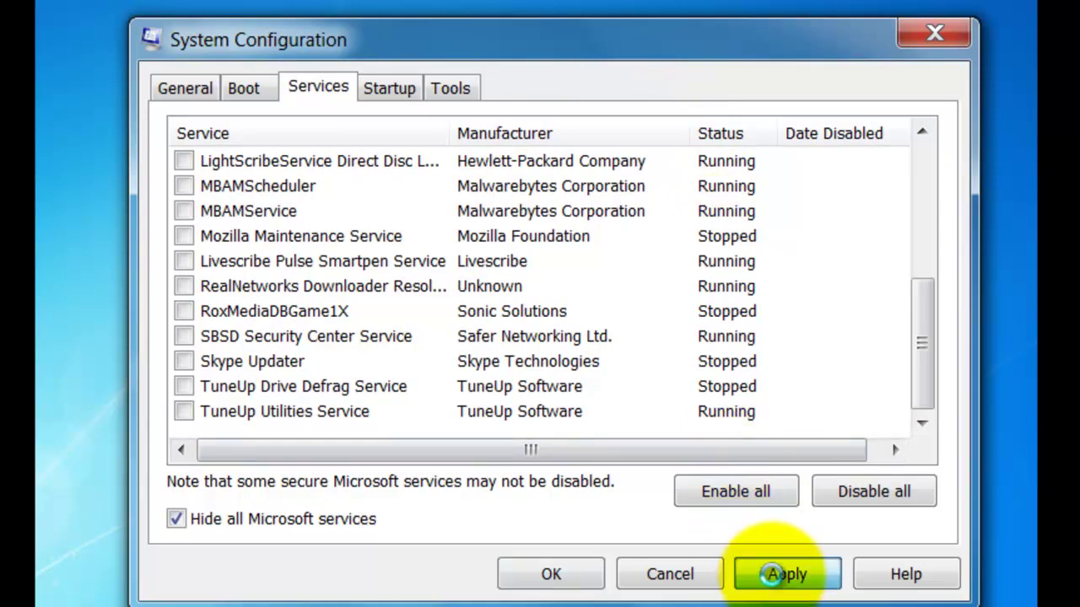
click(548, 578)
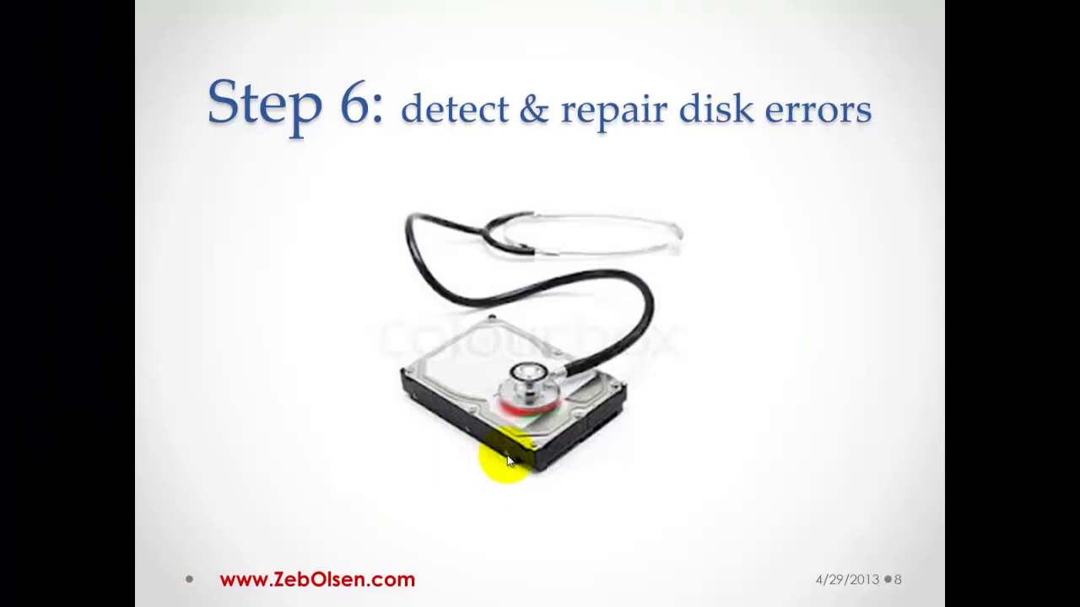
- End the slide show, minimize the PowerPoint presentation and open the Computer window
key(Escape)
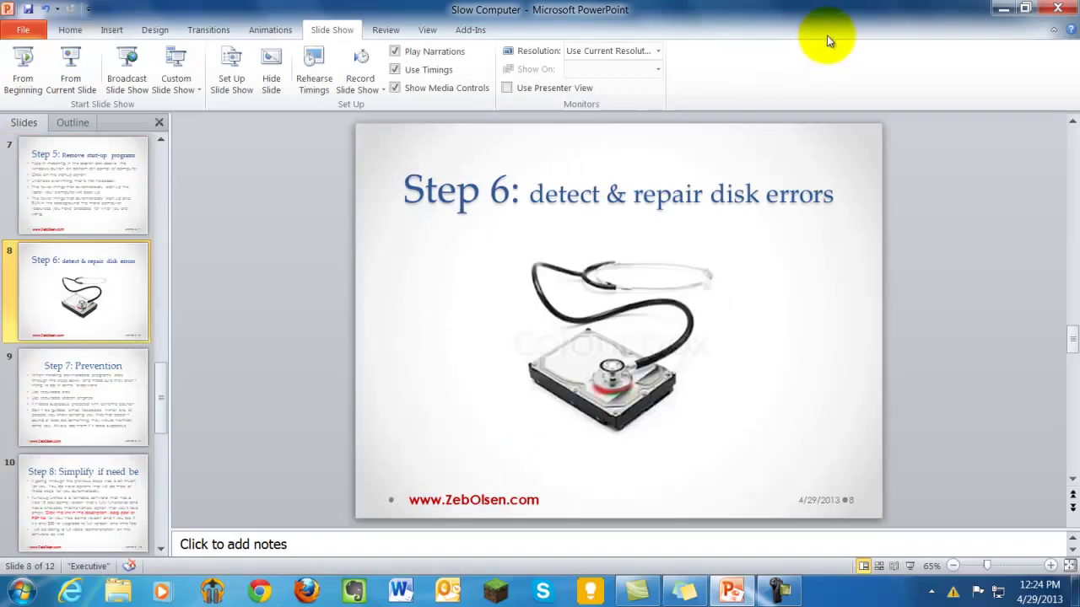
click(1003, 9)
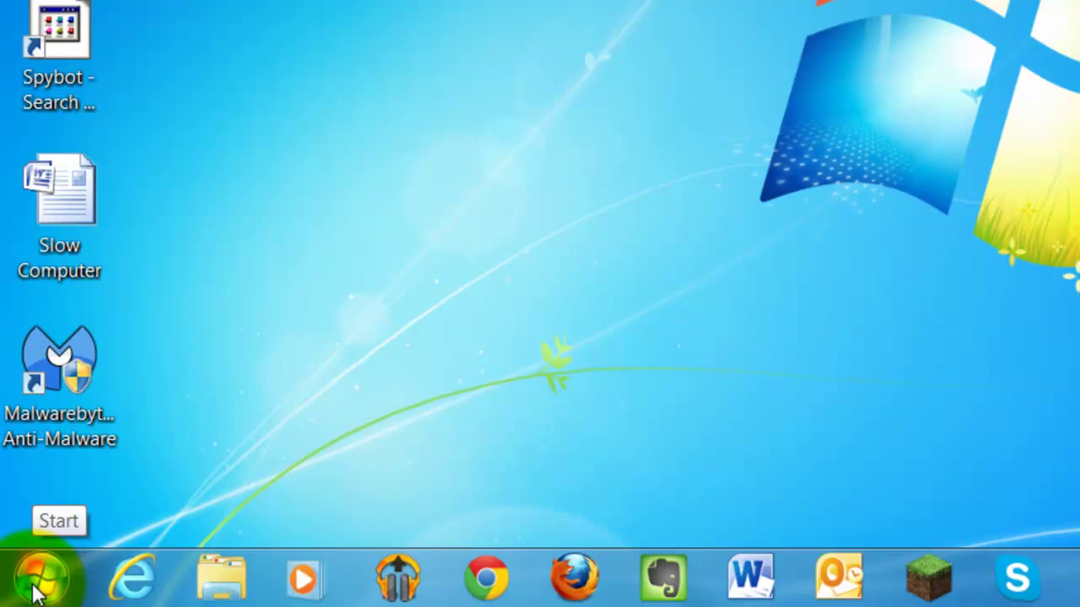
click(35, 593)
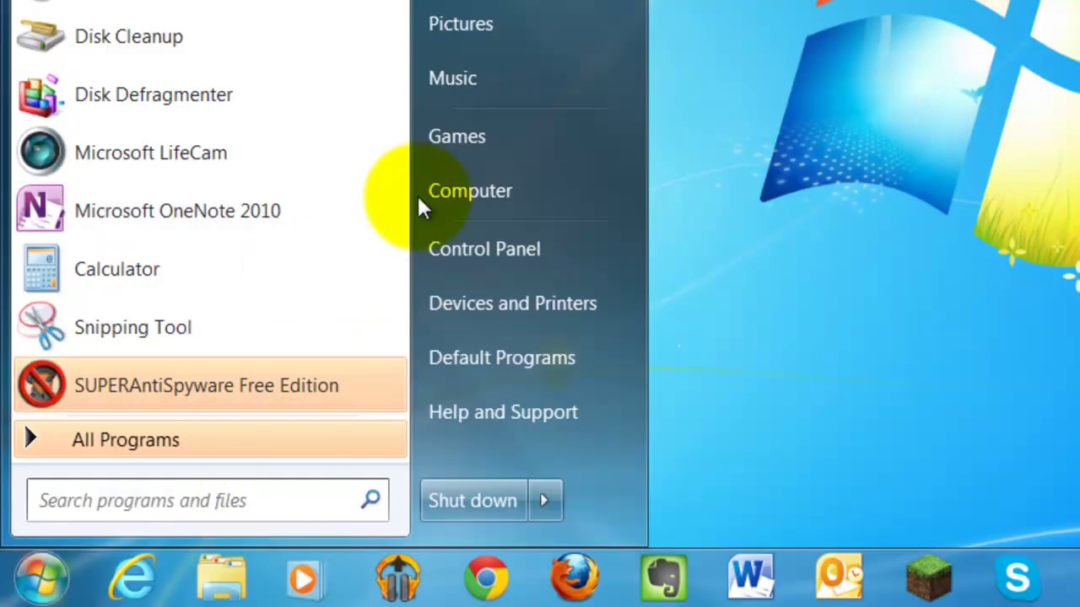
click(445, 191)
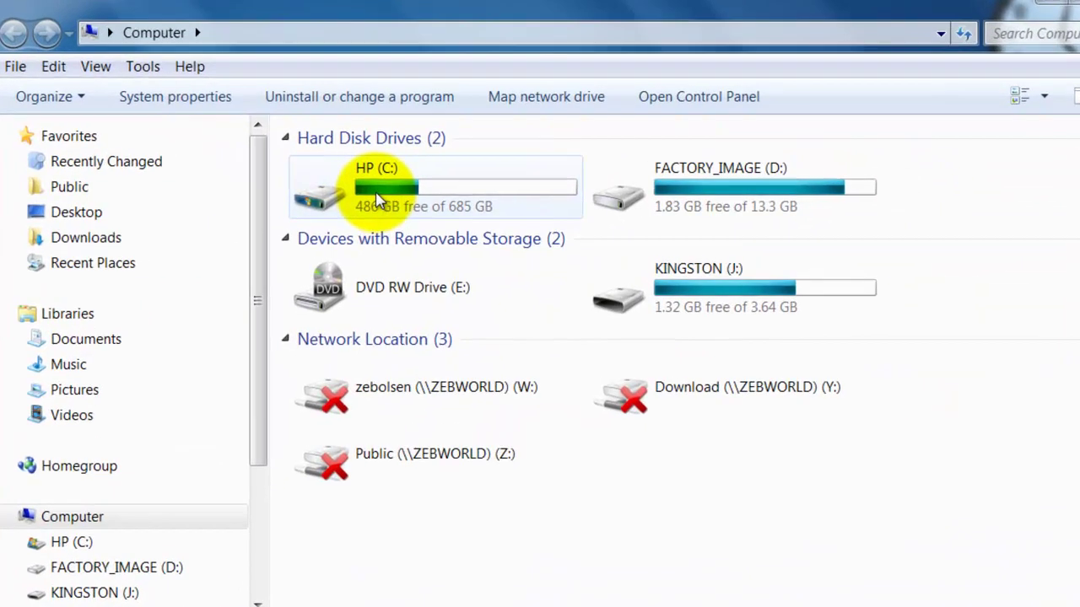
- Open the properties of the HP (C:) drive and show its error-checking and defragmentation tools
click(390, 199)
right_click(391, 198)
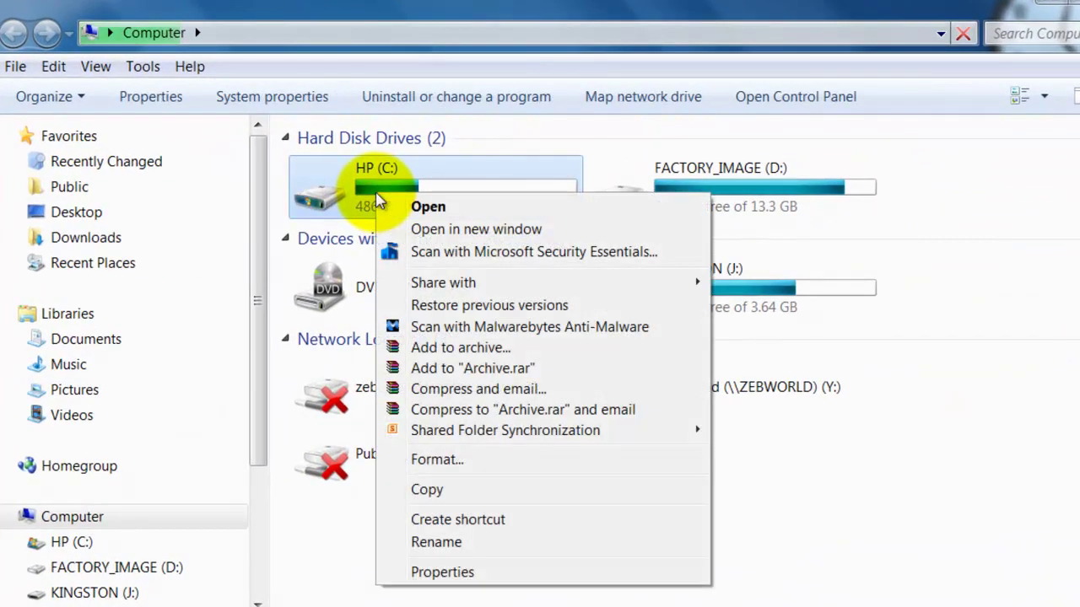
click(416, 570)
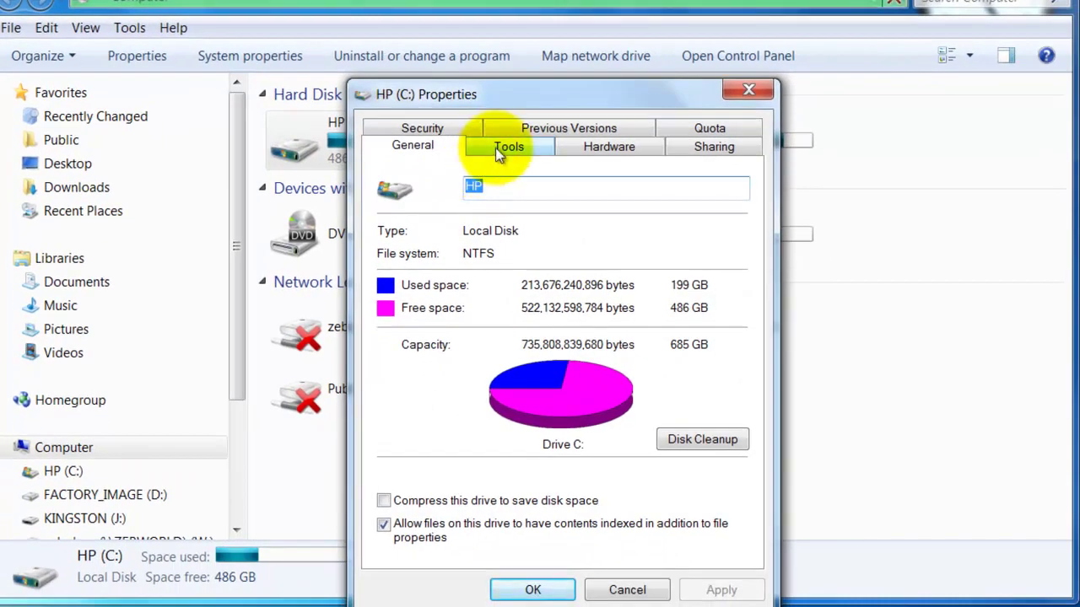
click(505, 147)
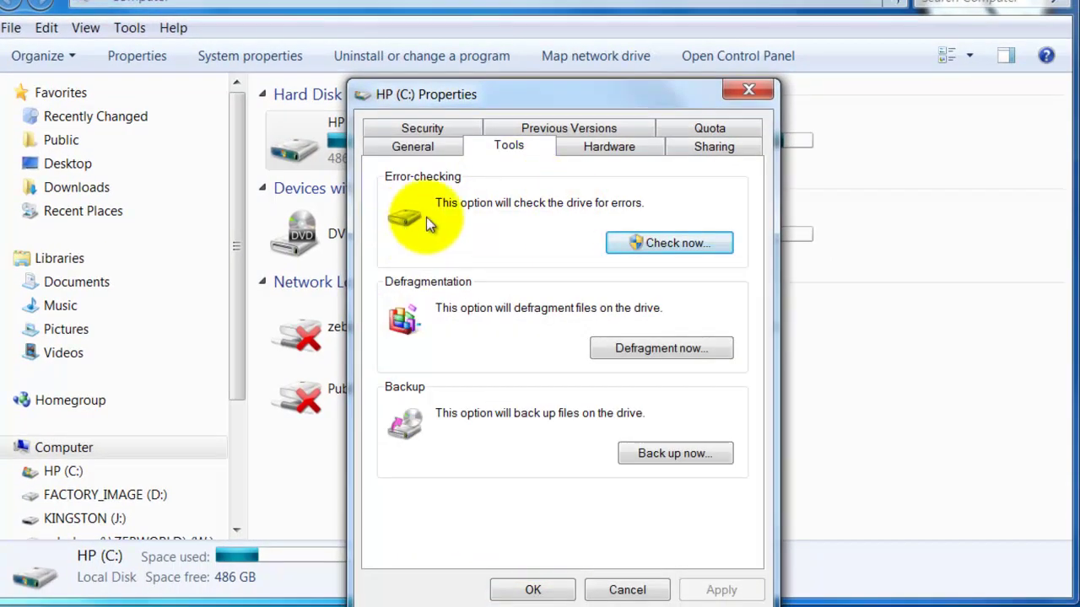
- Open the error check for the C: drive, enable scanning for and recovery of bad sectors, and close it without starting
click(632, 245)
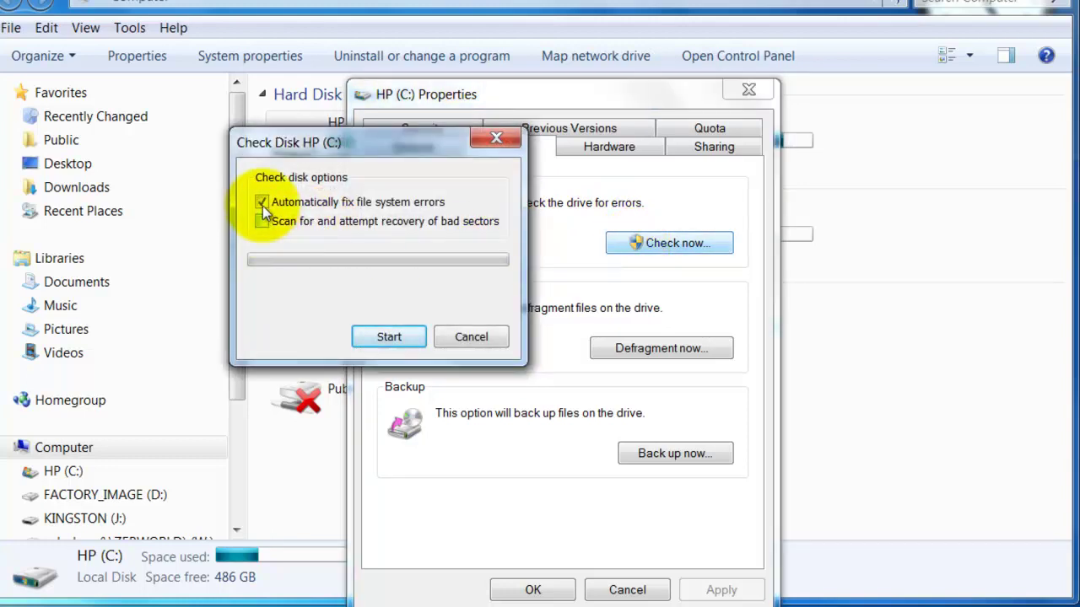
click(263, 222)
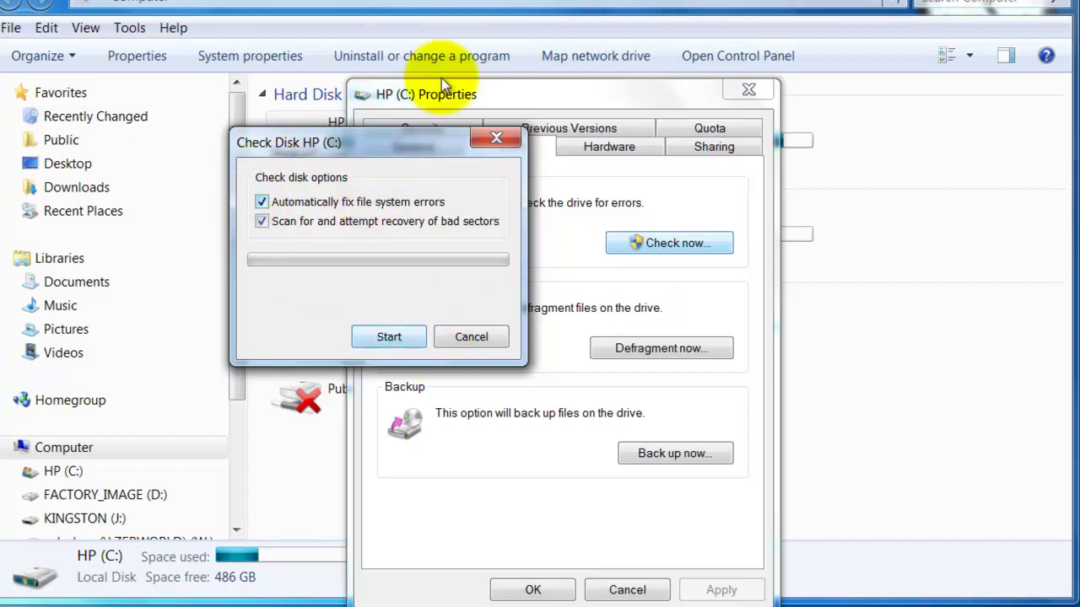
click(489, 141)
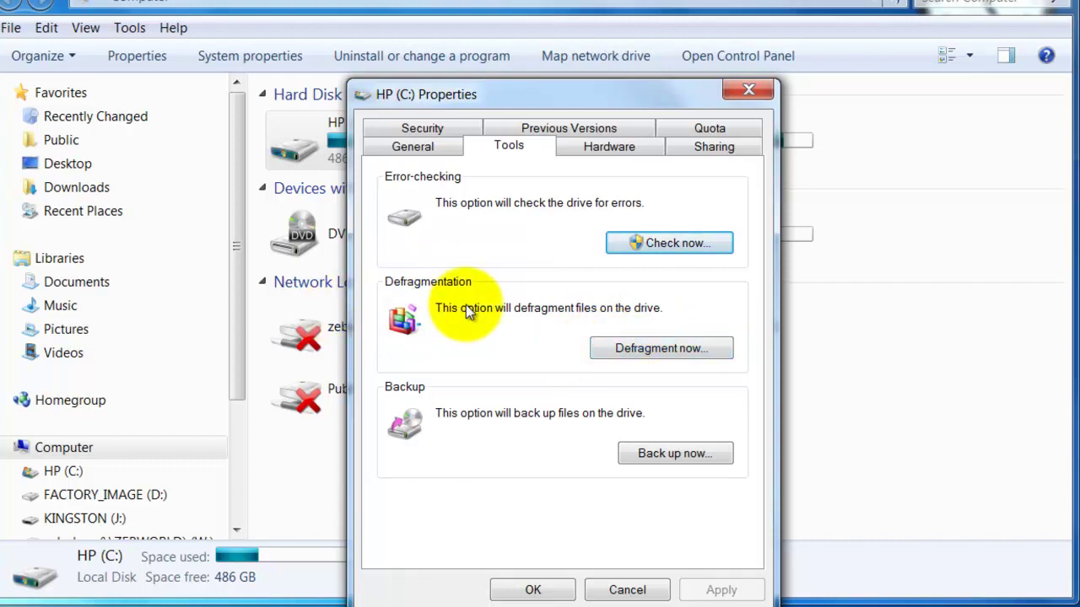
- View the Disk Defragmenter schedule and disk status, and close it along with the drive properties and Computer window
click(616, 349)
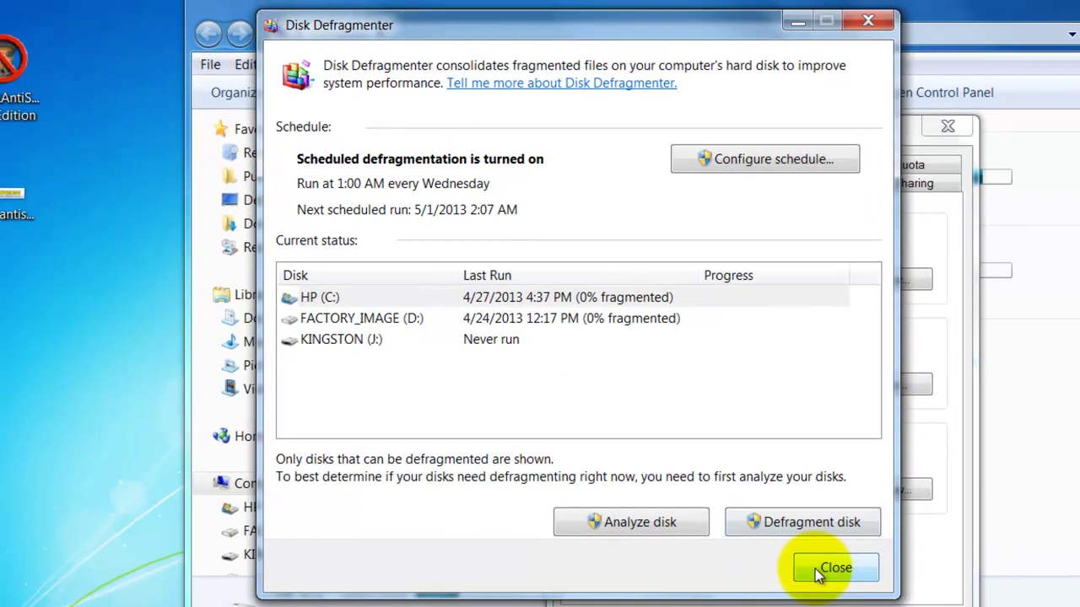
click(705, 547)
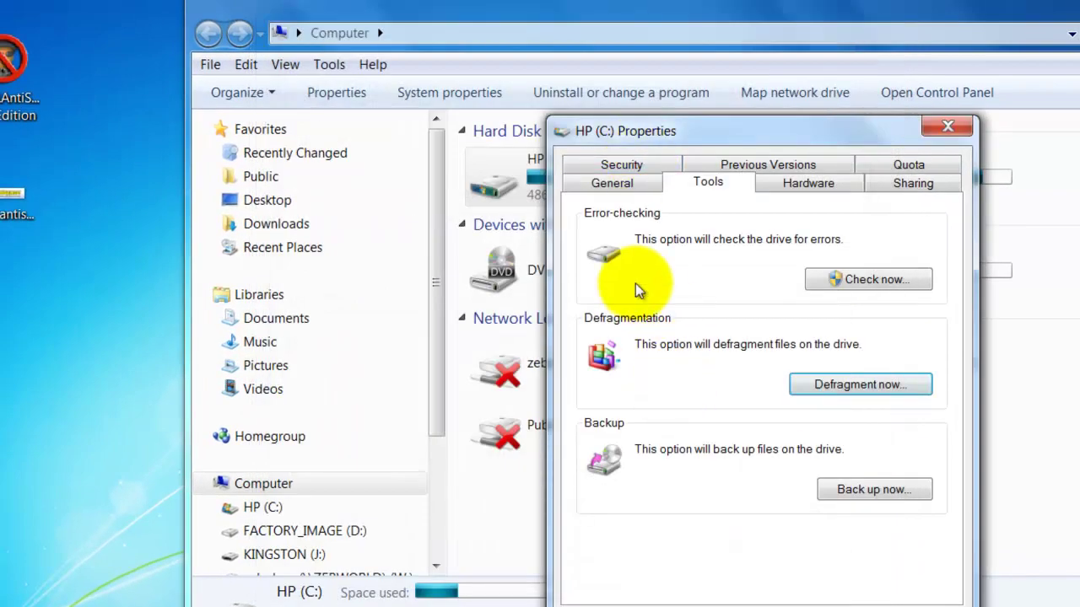
click(948, 125)
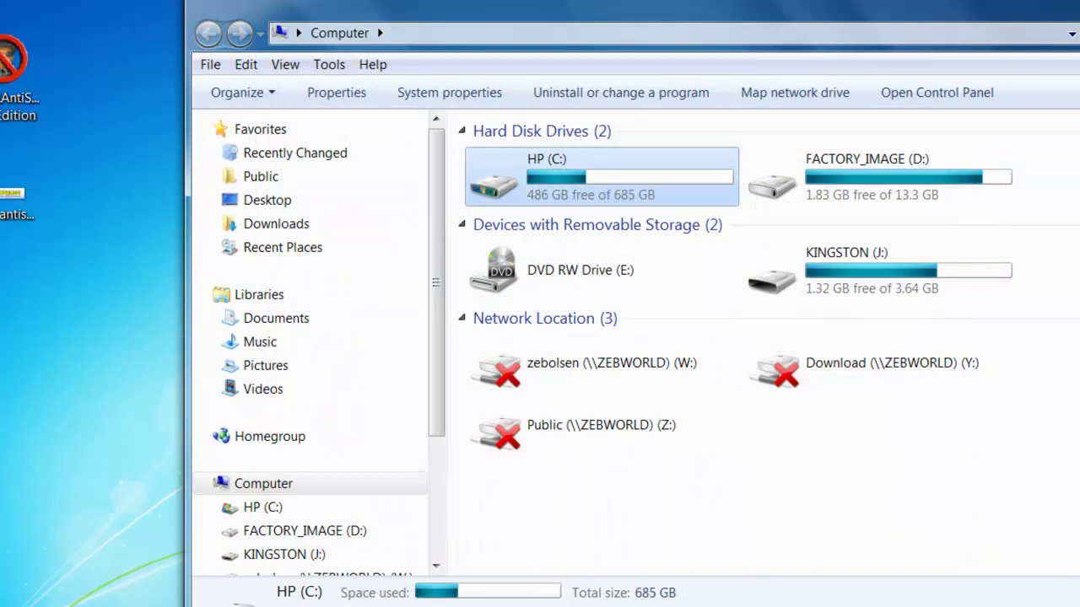
key(alt+F4)
- Return to the PowerPoint presentation, resume the slide show from the current slide and advance to the Step 7: Prevention slide
click(65, 573)
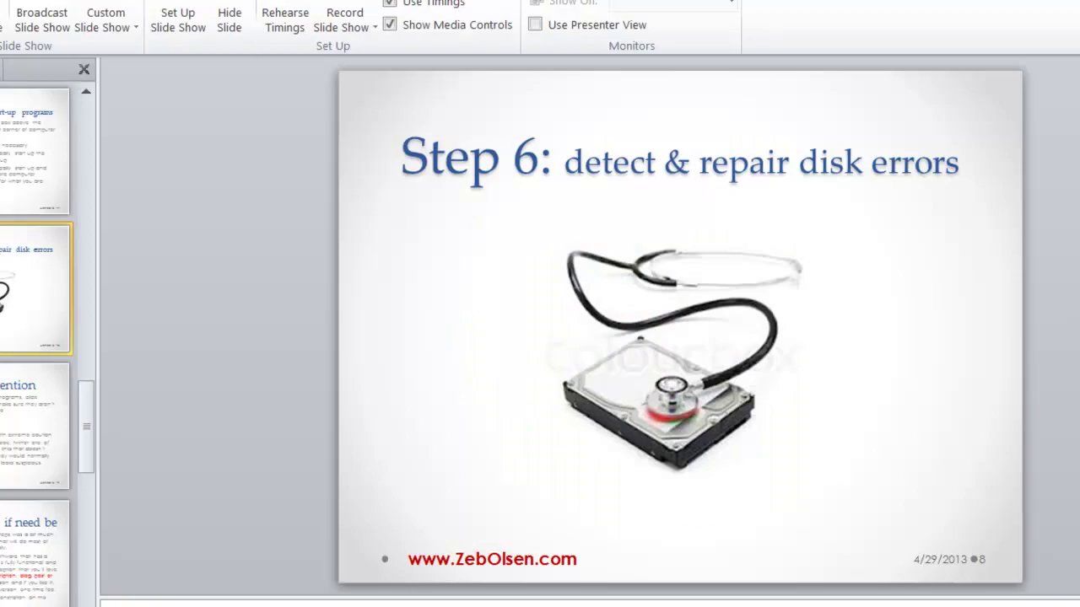
key(shift+F5)
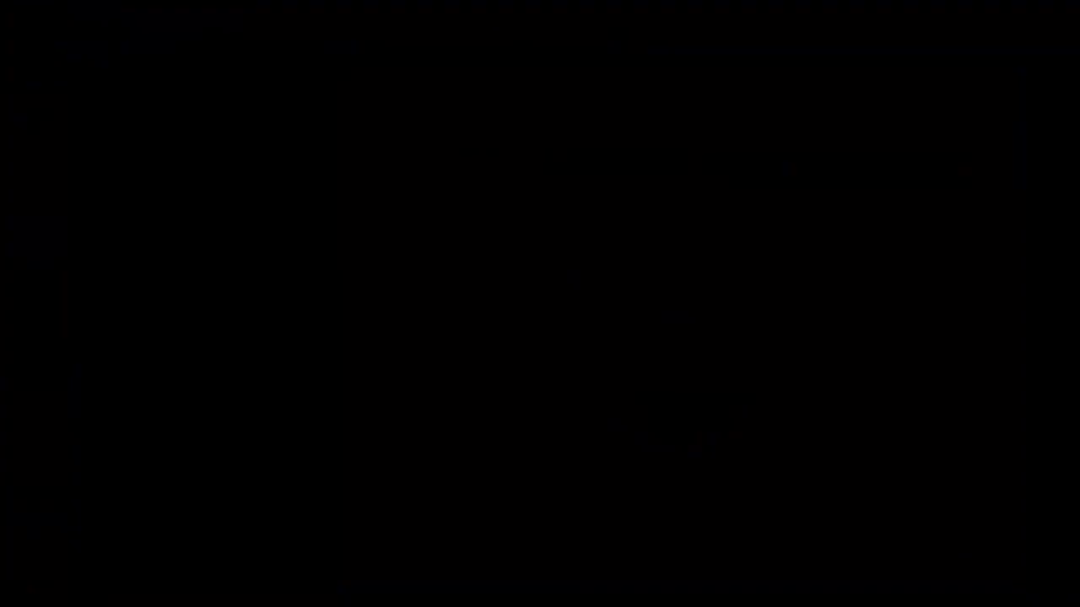
click(661, 192)
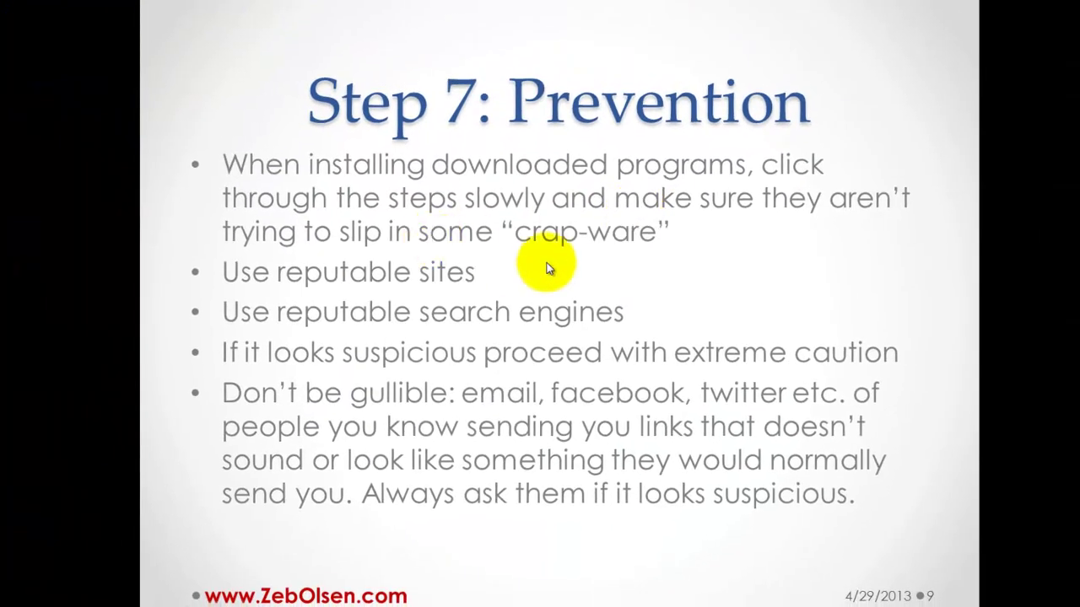